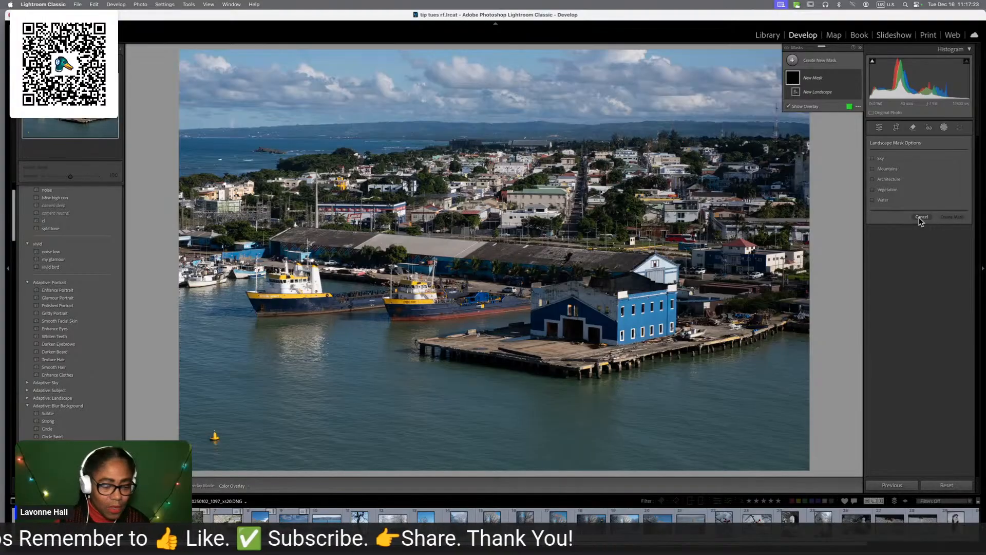
# Cancel the harbour photo's landscape mask and detect the maskable landscape features in the leaf-crowned snowman photo
pyautogui.click(921, 217)
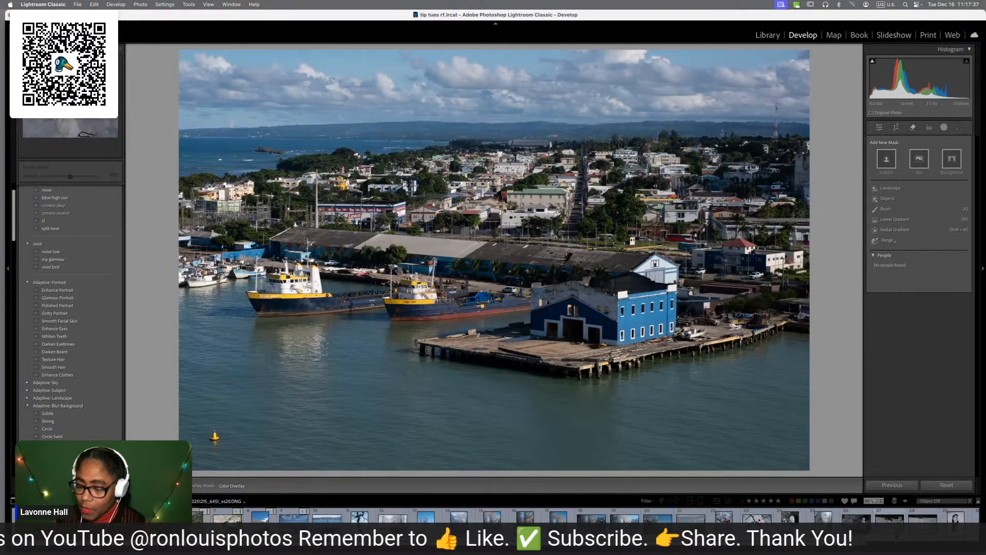
pyautogui.click(896, 536)
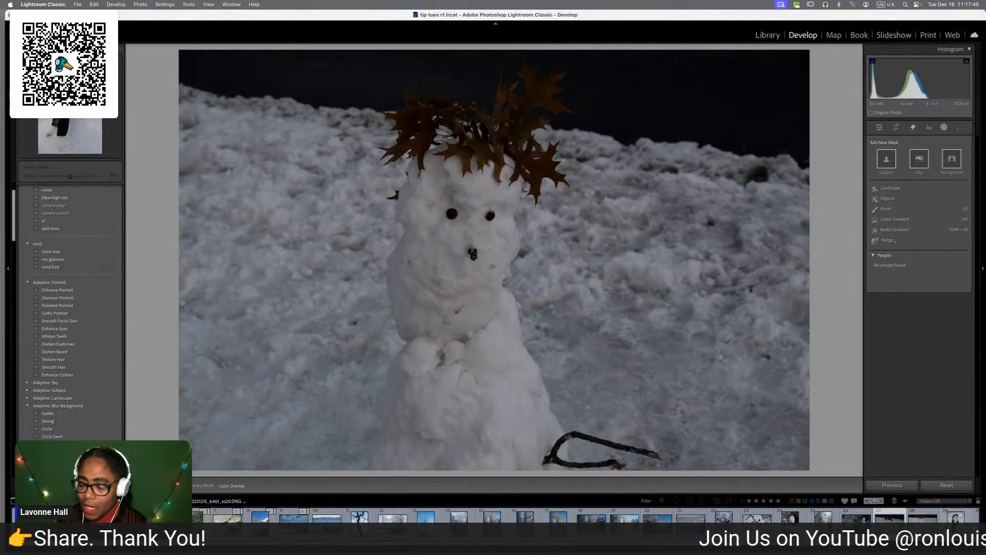
pyautogui.click(956, 518)
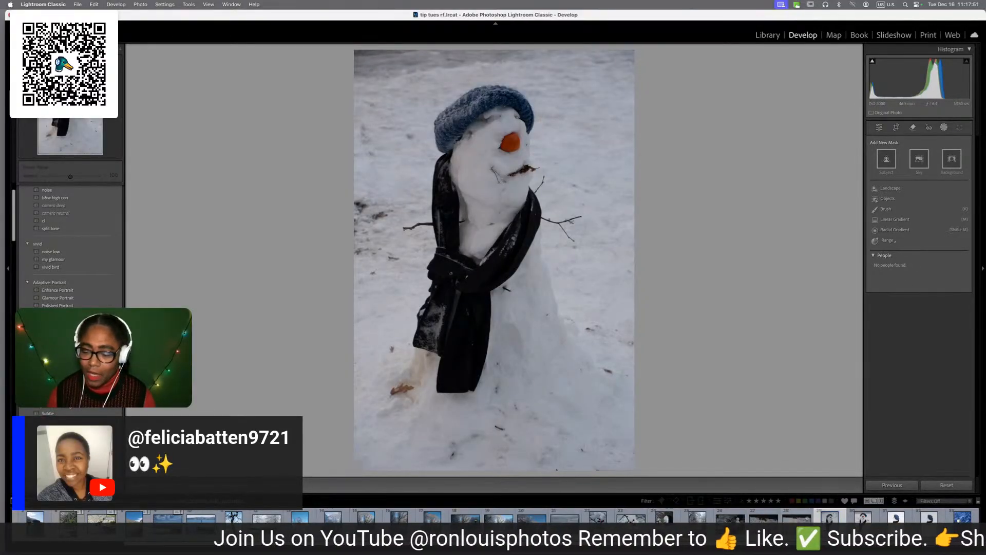
pyautogui.click(764, 518)
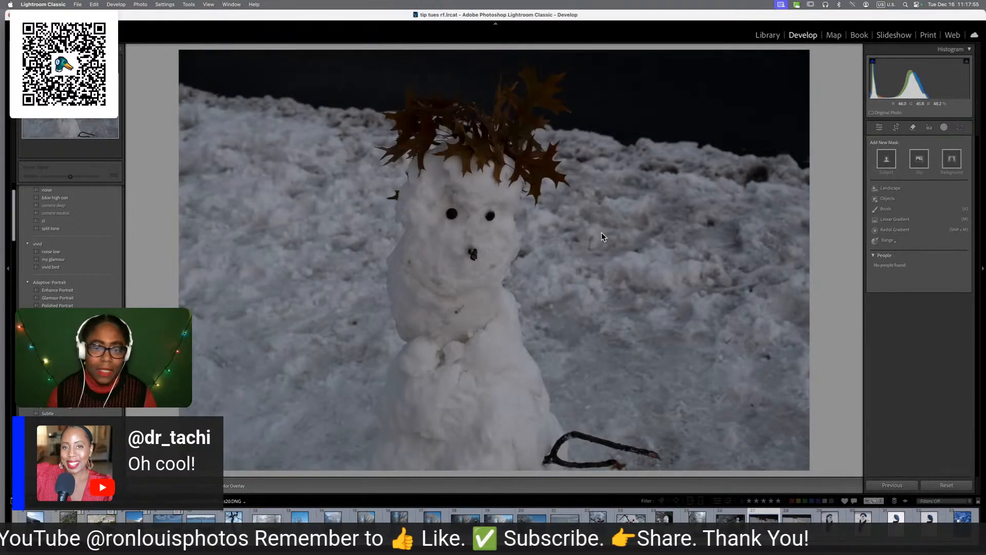
pyautogui.click(892, 189)
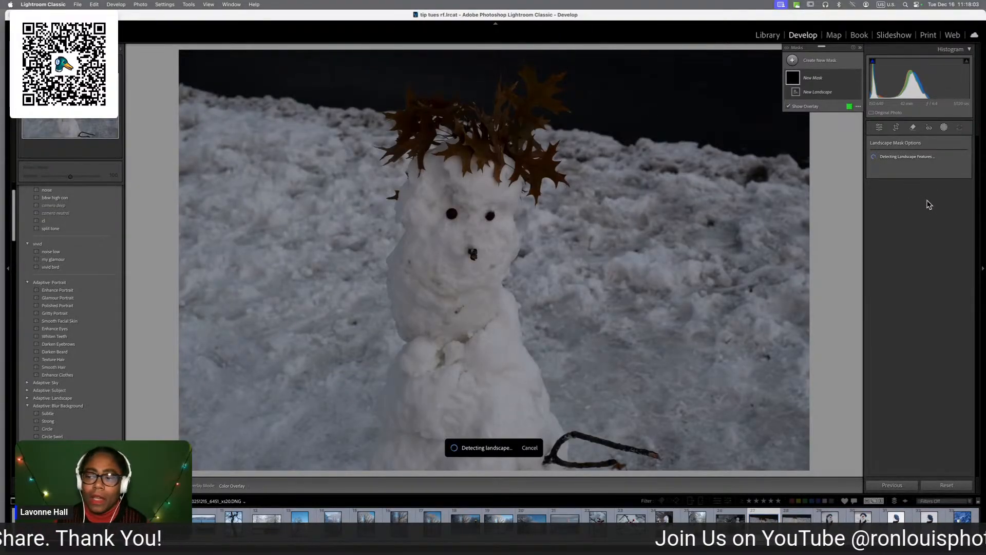
pyautogui.moveTo(889, 158)
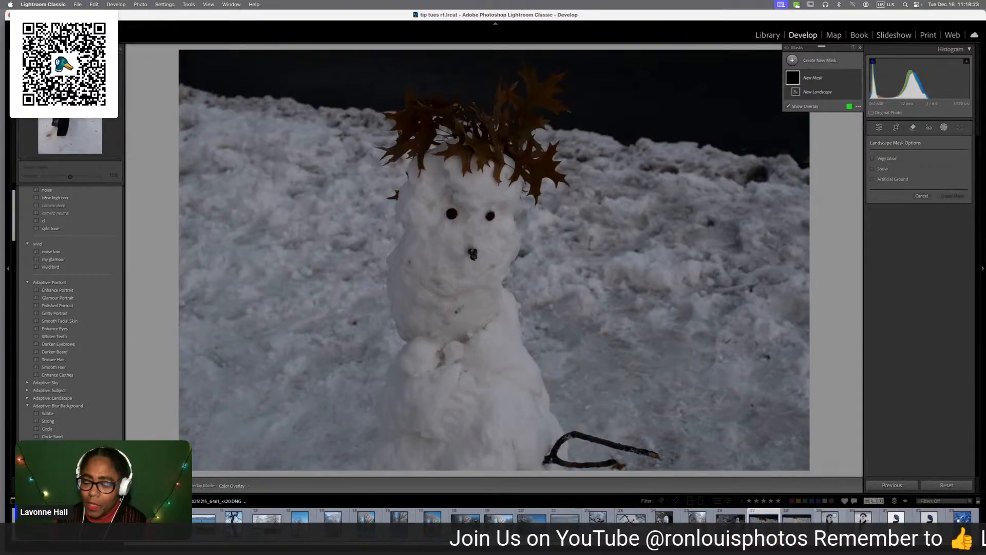
# Preview a landscape mask of the snow on the side-view photo of the blue-hatted snowman, and leave masking without creating it
pyautogui.click(834, 517)
pyautogui.click(897, 517)
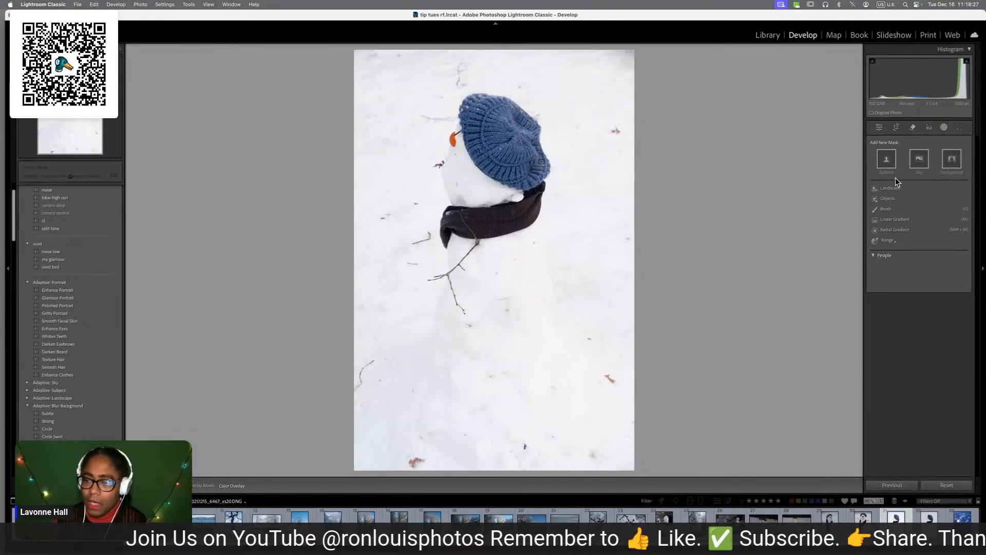
pyautogui.click(894, 189)
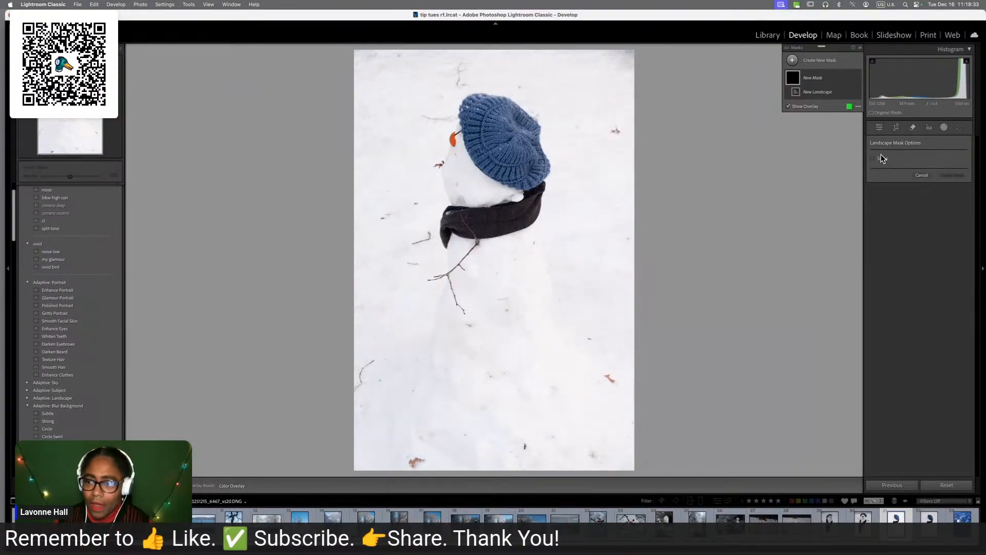
pyautogui.click(882, 159)
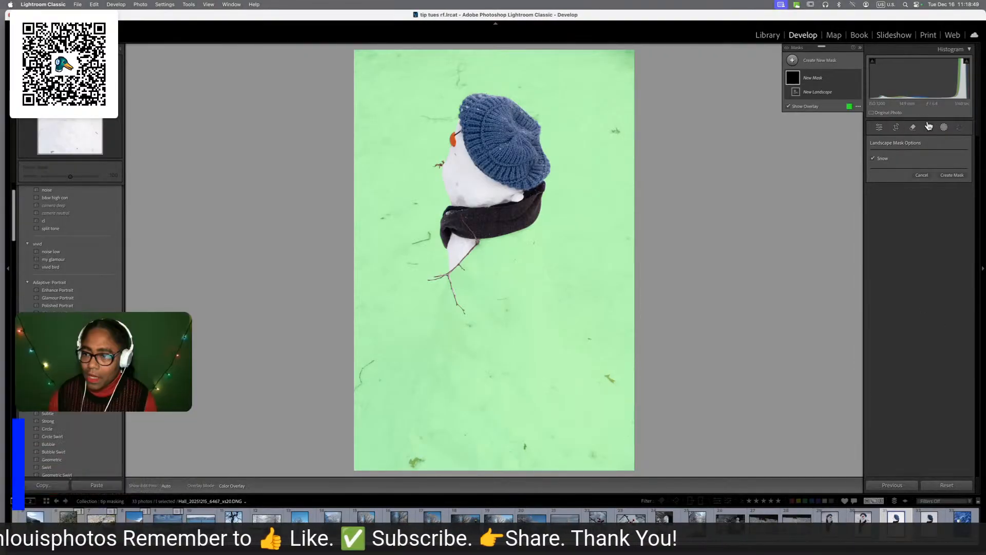
pyautogui.click(944, 128)
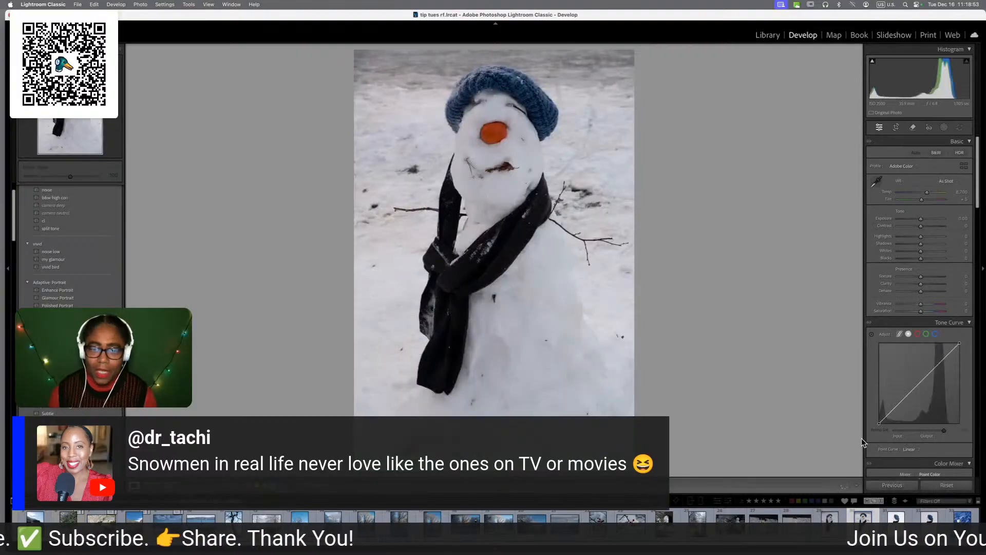
# Create a landscape mask for Snow on the photo of the front-facing snowman with the blue hat and black scarf
pyautogui.click(944, 128)
pyautogui.click(891, 189)
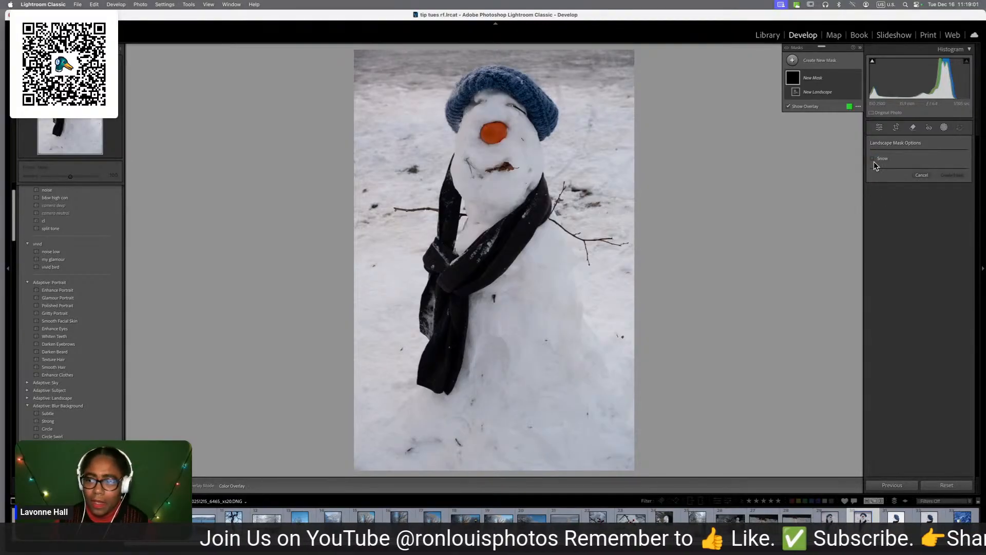
pyautogui.click(873, 159)
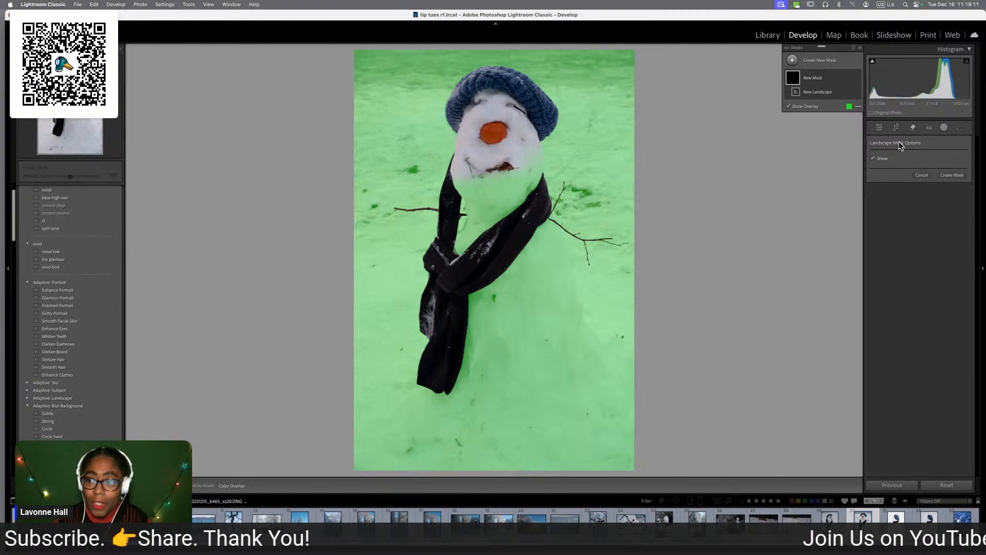
pyautogui.click(957, 176)
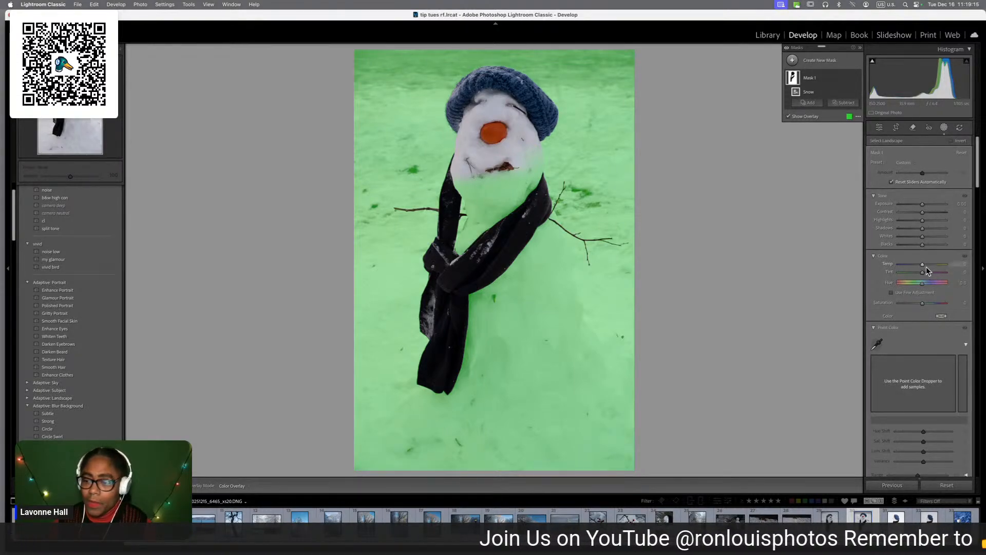
# Warm the snow mask's temperature slightly, raise its exposure to 0.42, and compare the photo with the mask off and on
pyautogui.moveTo(923, 266); pyautogui.dragTo(924, 266)
pyautogui.moveTo(924, 205); pyautogui.dragTo(926, 206)
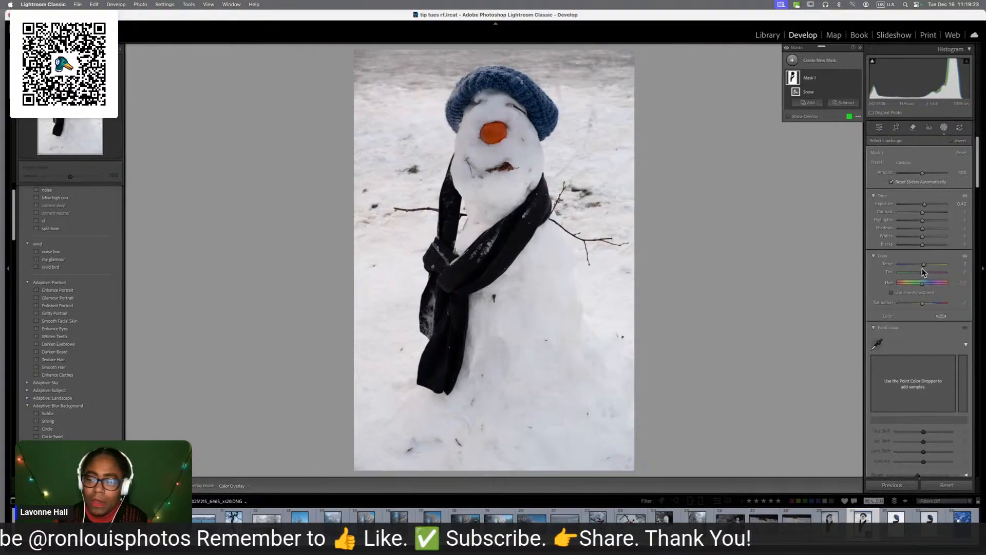
pyautogui.click(858, 79)
pyautogui.click(858, 80)
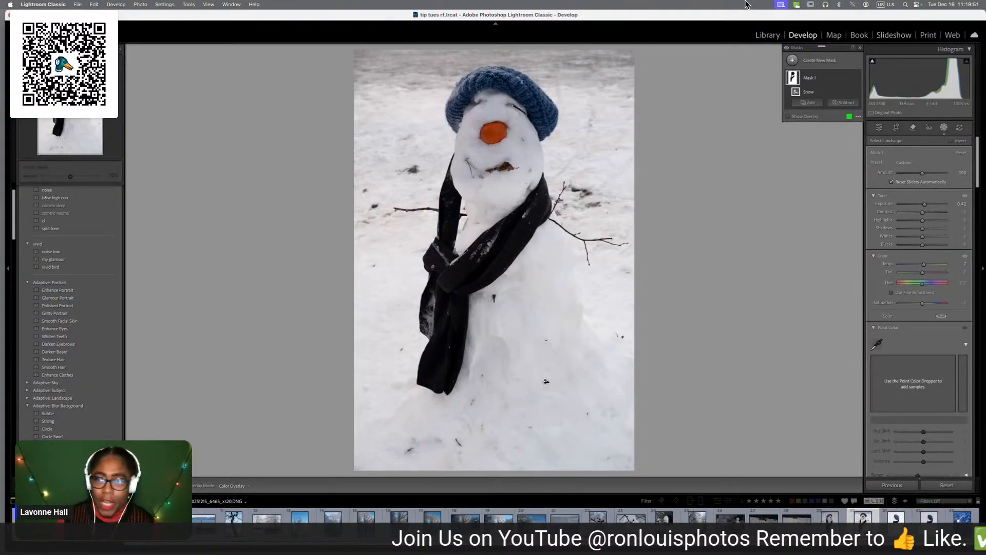
# Switch to the collection listed after tip masking and open its gate 82 jet bridge photo for developing
pyautogui.press('g')
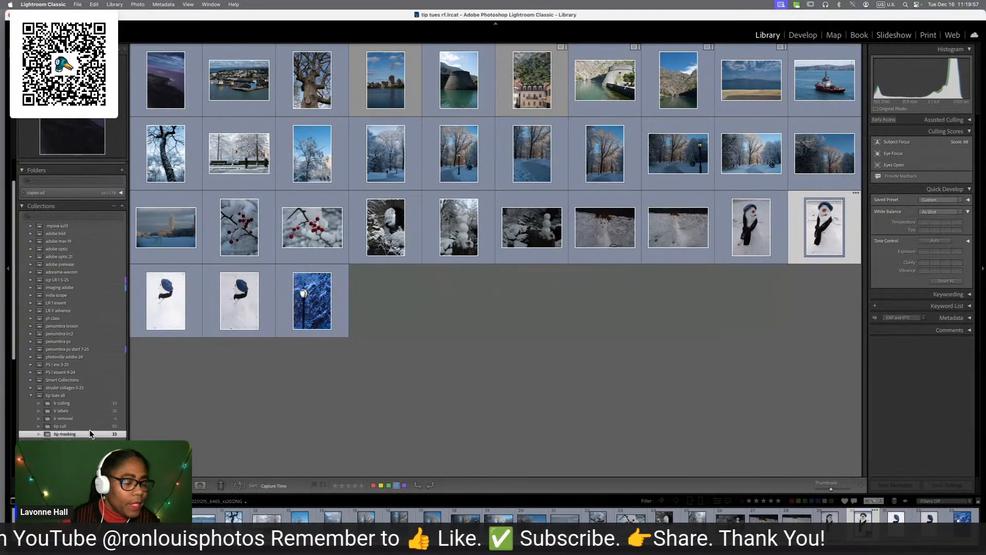
pyautogui.click(72, 449)
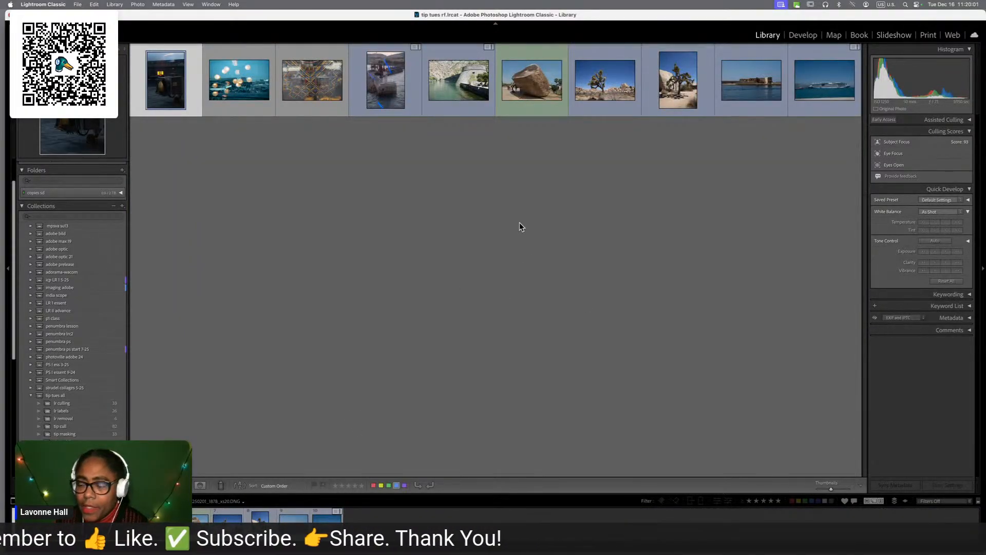
pyautogui.click(813, 44)
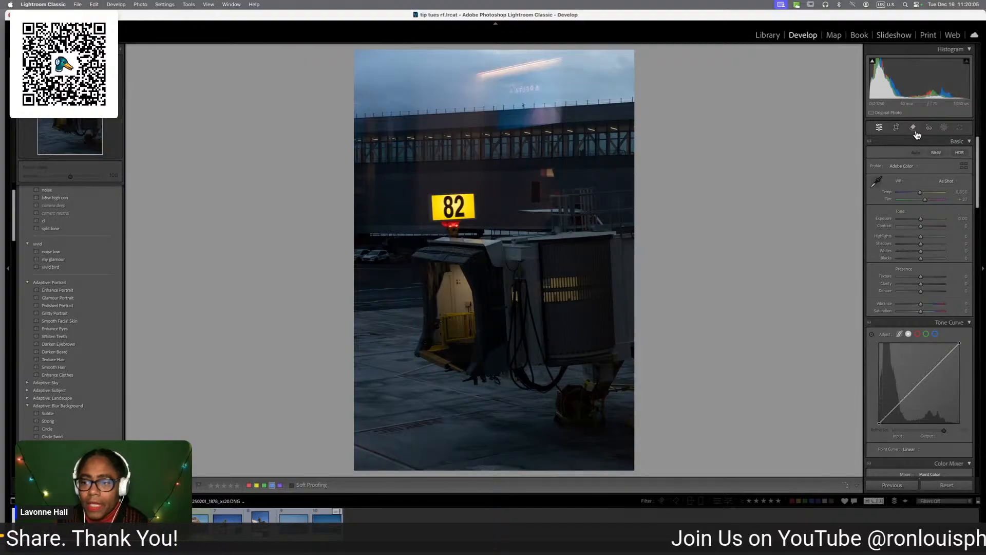
# Apply automatic reflection removal to the gate 82 jet bridge photo at Preview quality
pyautogui.click(913, 128)
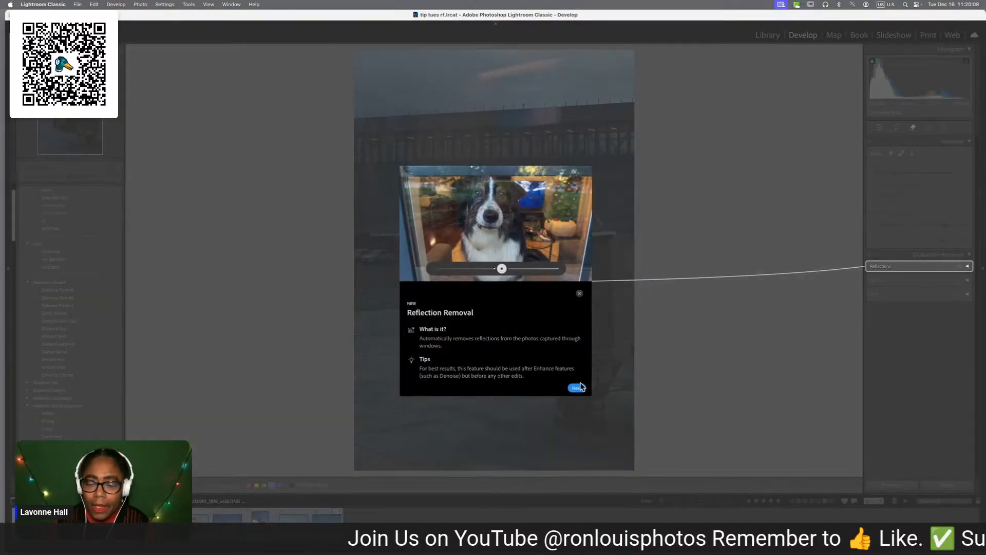
pyautogui.click(580, 294)
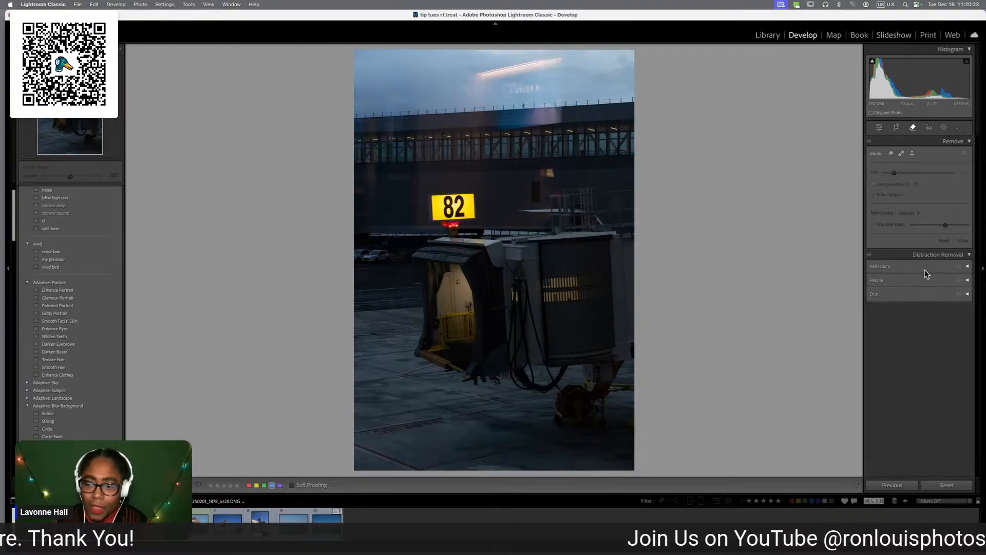
pyautogui.click(969, 267)
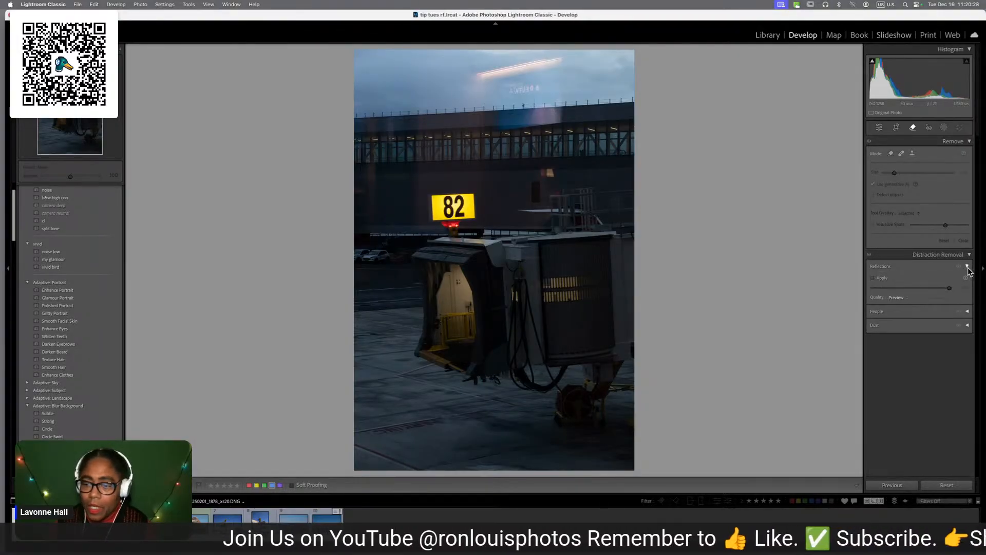
pyautogui.click(873, 278)
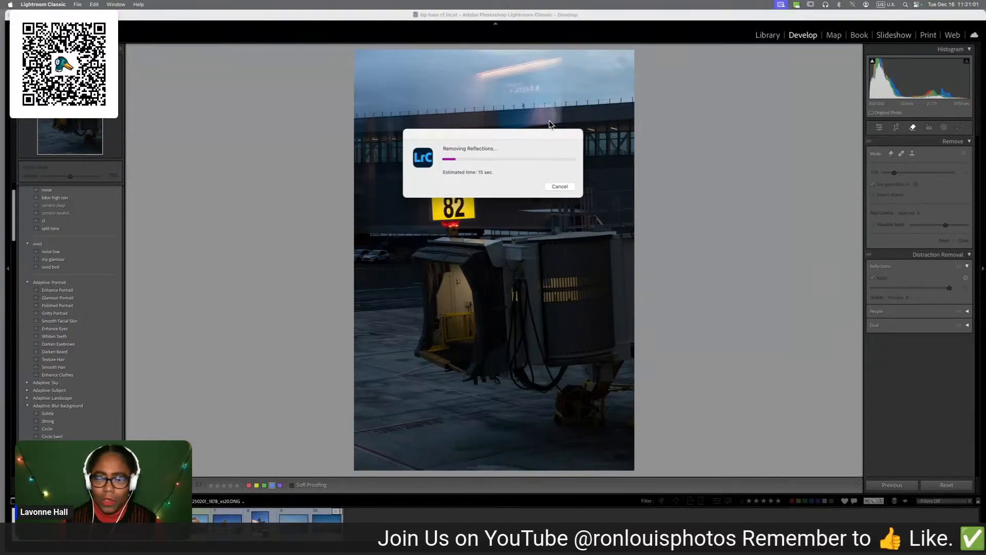
pyautogui.click(566, 187)
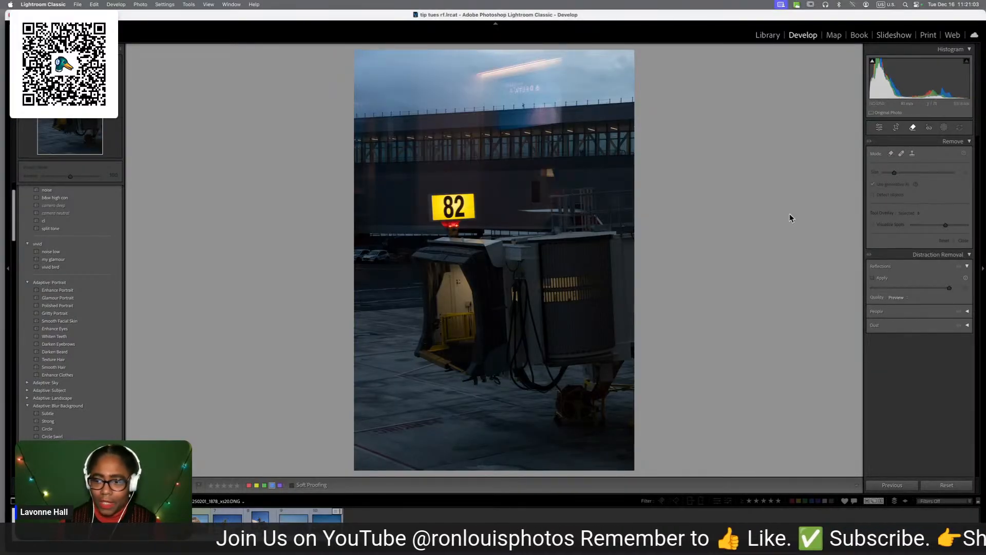
pyautogui.click(880, 279)
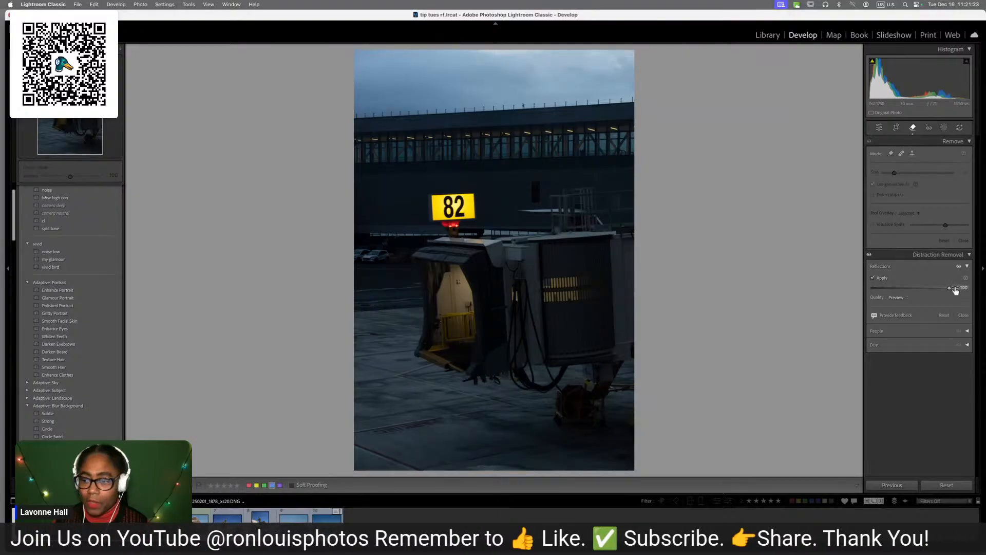
# Isolate the jet bridge photo's reflections with an amount of -100, return the amount to 100, and leave the Remove tool
pyautogui.moveTo(949, 292); pyautogui.dragTo(869, 299)
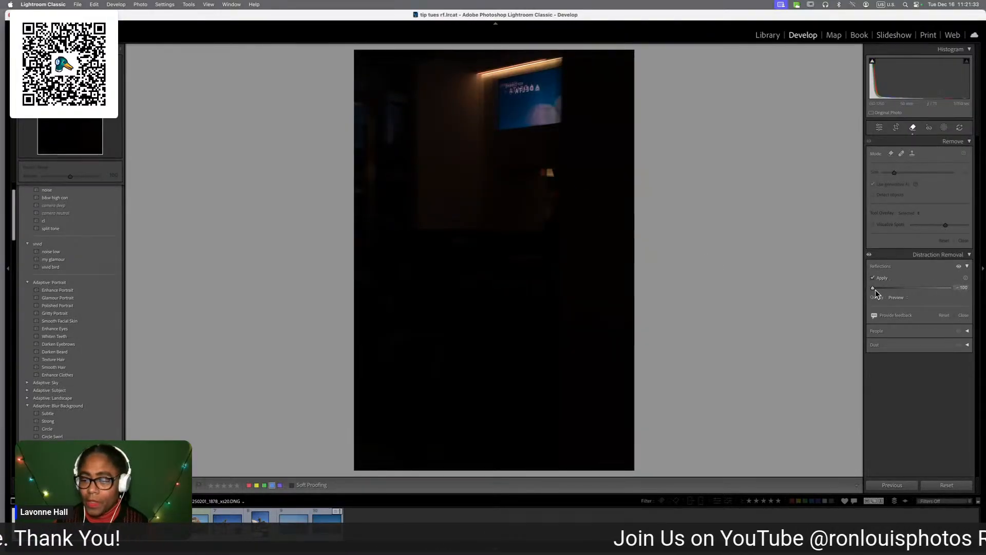
pyautogui.moveTo(875, 291); pyautogui.dragTo(975, 292)
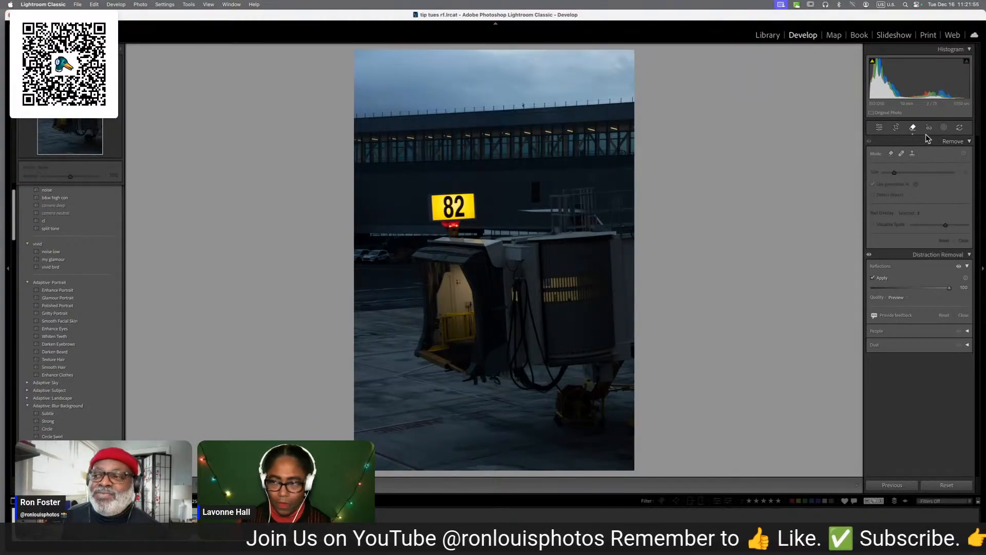
pyautogui.click(914, 128)
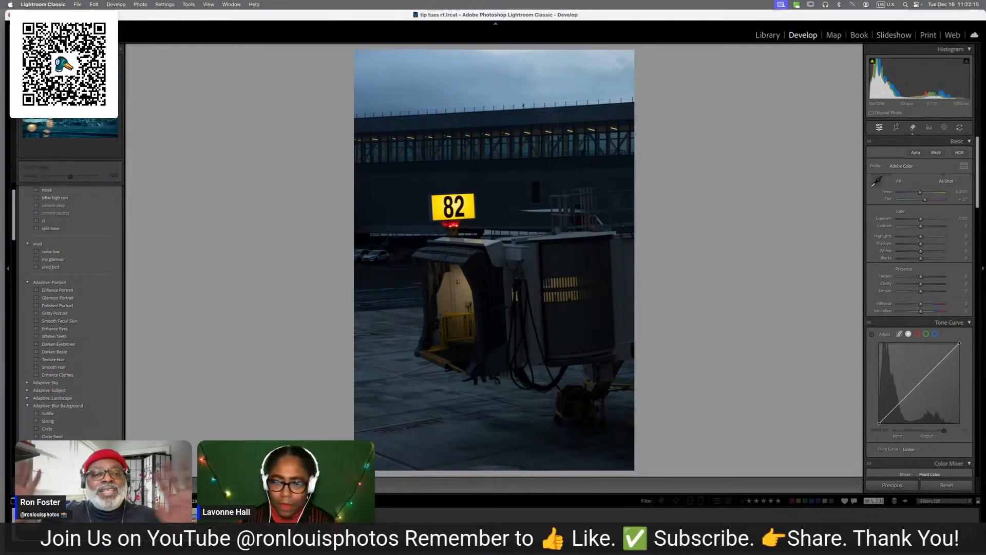
# Apply automatic reflection removal to the next photo, the airport apron with round light reflections
pyautogui.press('Right')
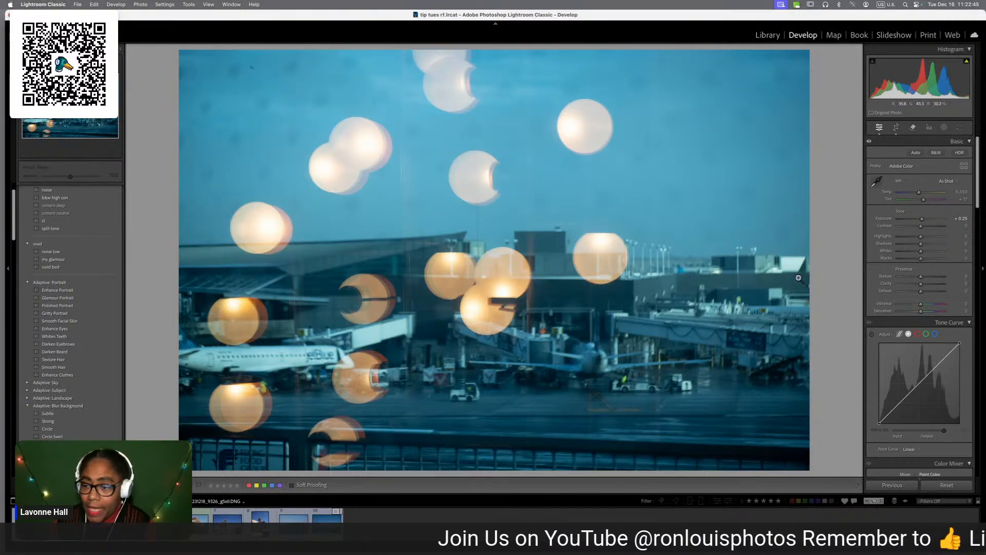
pyautogui.click(913, 128)
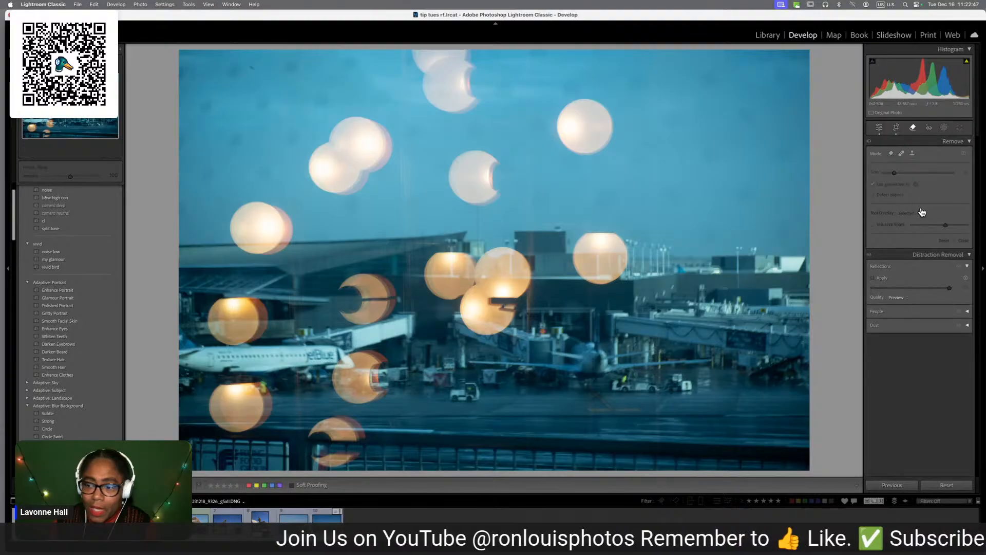
pyautogui.click(876, 279)
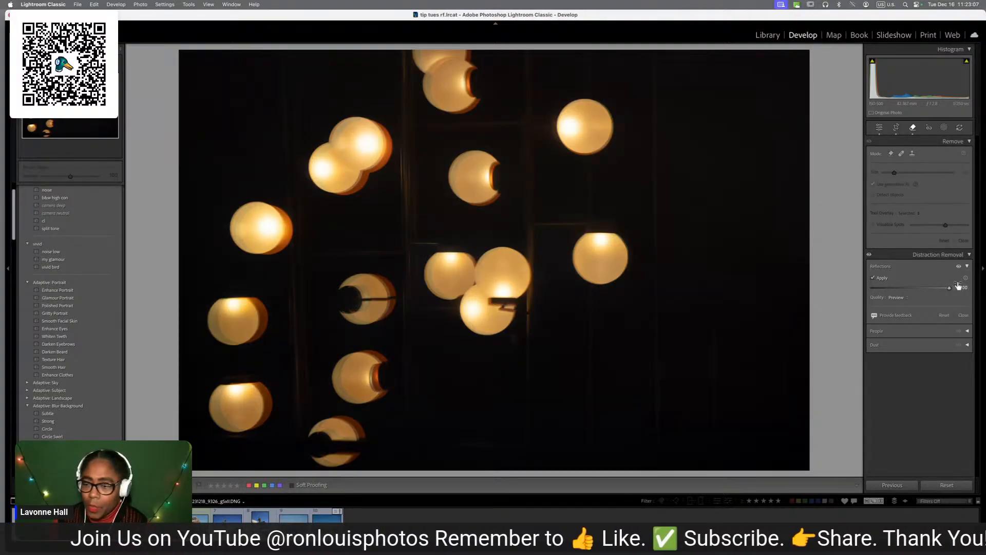
# Try intermediate reflection amounts on the airport apron photo and set the amount to -100
pyautogui.moveTo(952, 289); pyautogui.dragTo(865, 292)
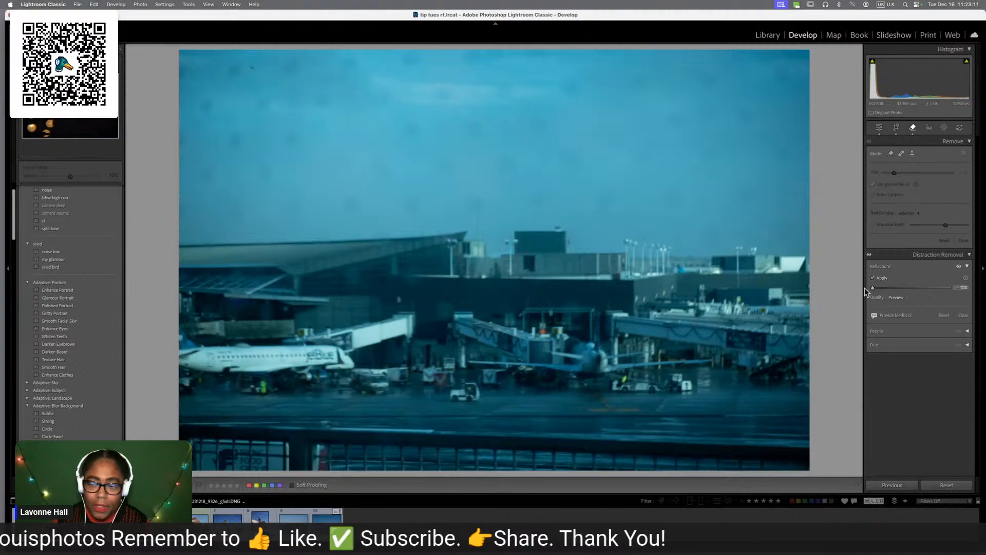
pyautogui.moveTo(865, 288); pyautogui.dragTo(886, 289)
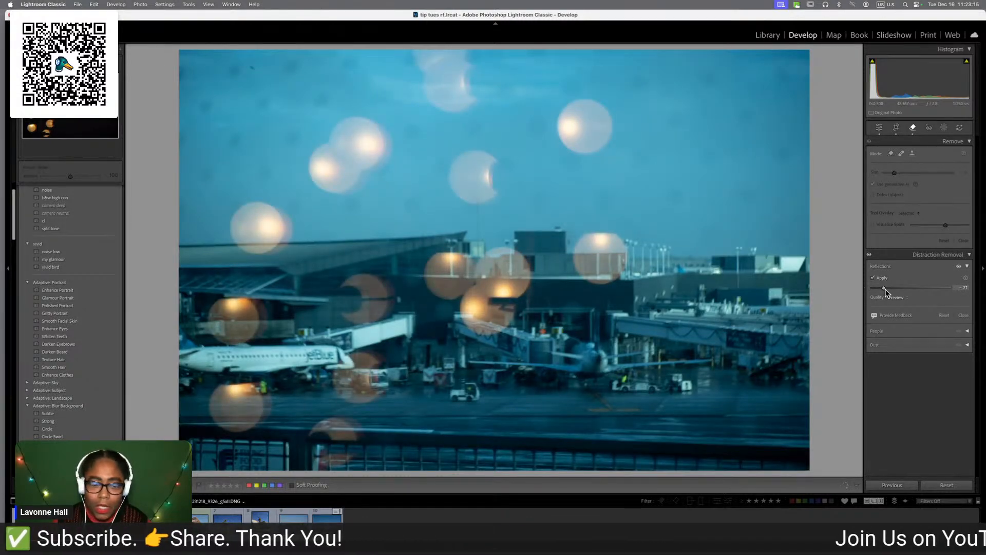
pyautogui.moveTo(886, 289); pyautogui.dragTo(889, 289)
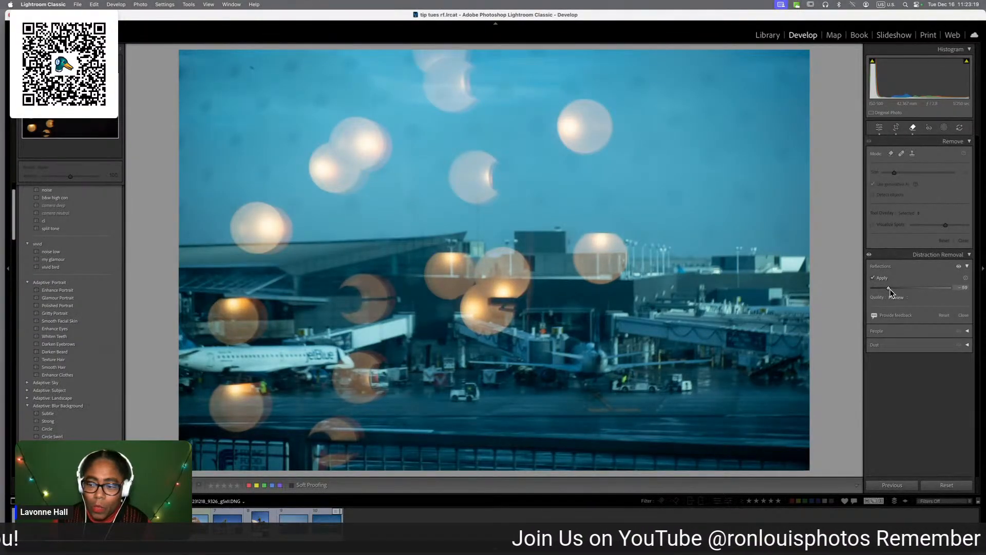
pyautogui.moveTo(885, 291); pyautogui.dragTo(867, 289)
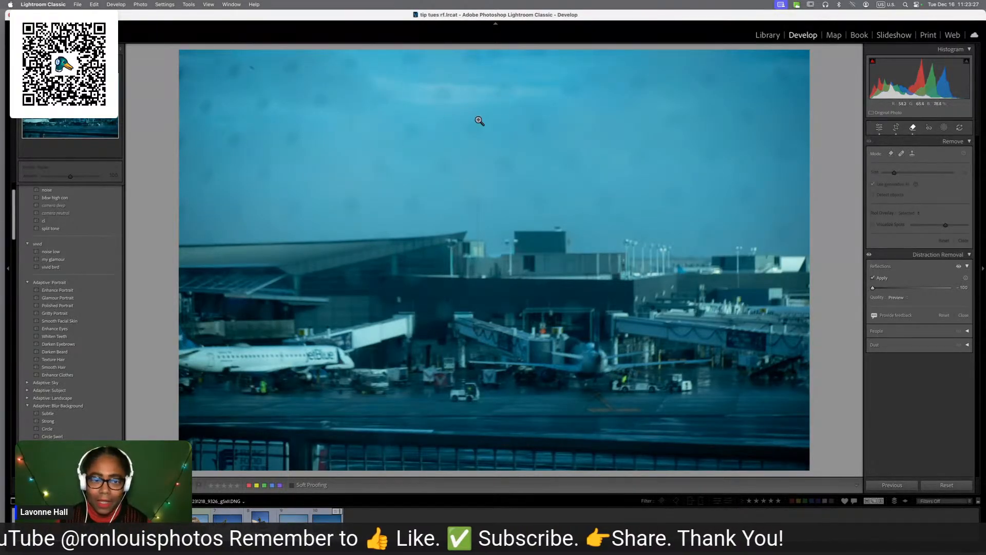
# Apply automatic dust removal to the airport apron photo and leave the Remove tool
pyautogui.click(969, 345)
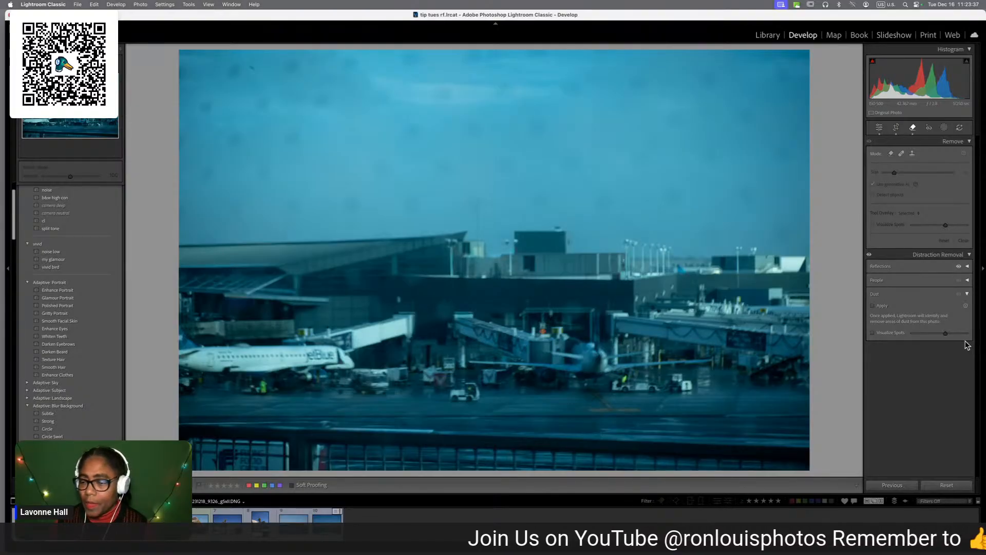
pyautogui.click(883, 307)
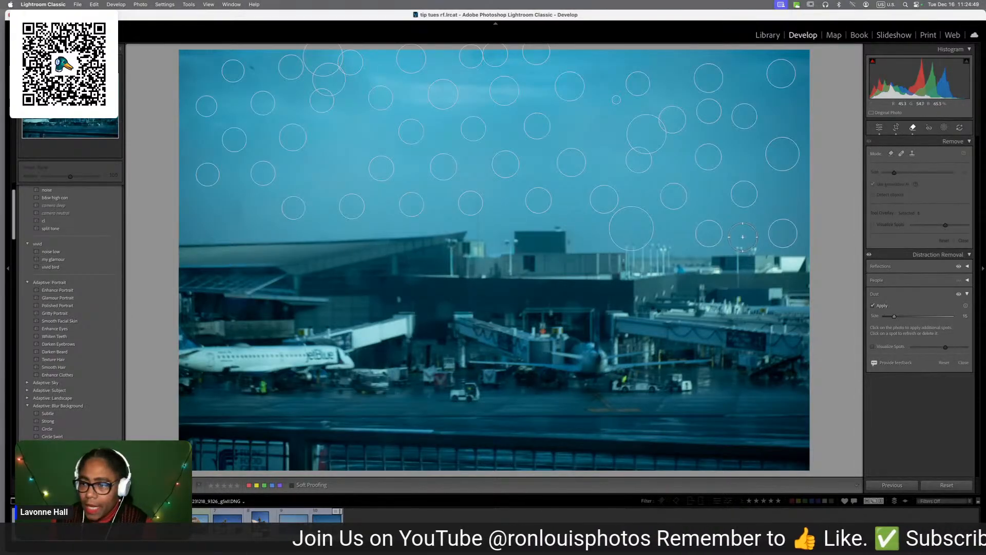
pyautogui.click(911, 129)
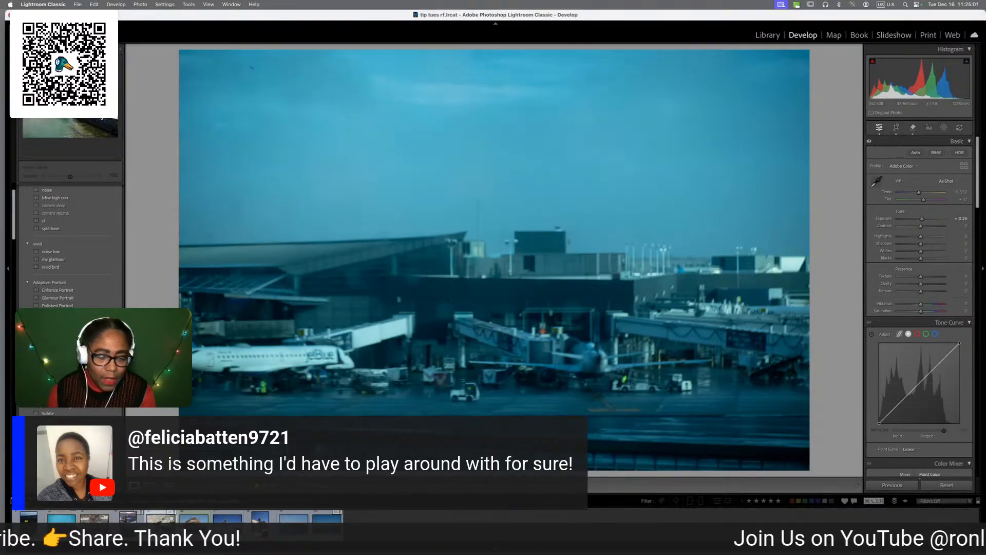
# Open the riverside fortress photo and detect its people with Distraction Removal
pyautogui.click(161, 518)
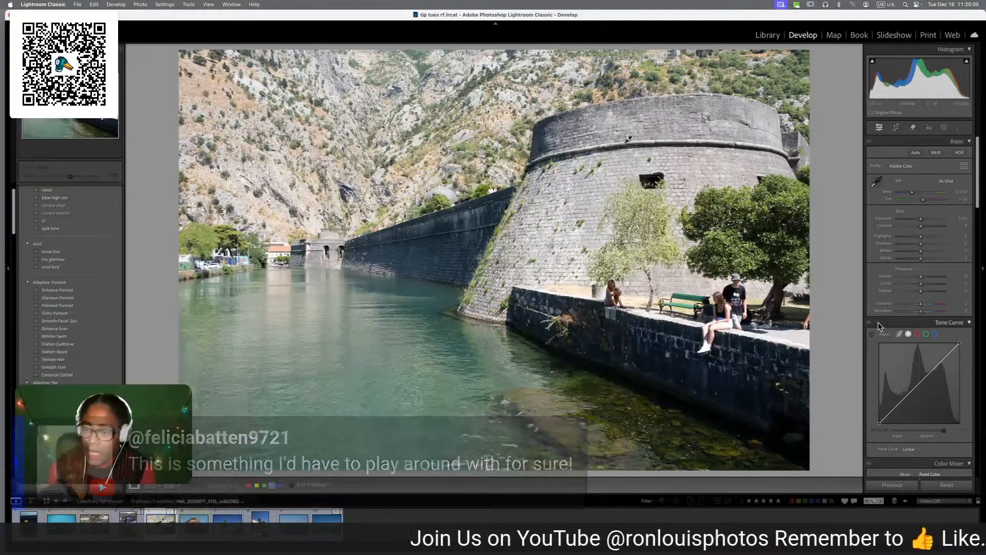
pyautogui.click(913, 128)
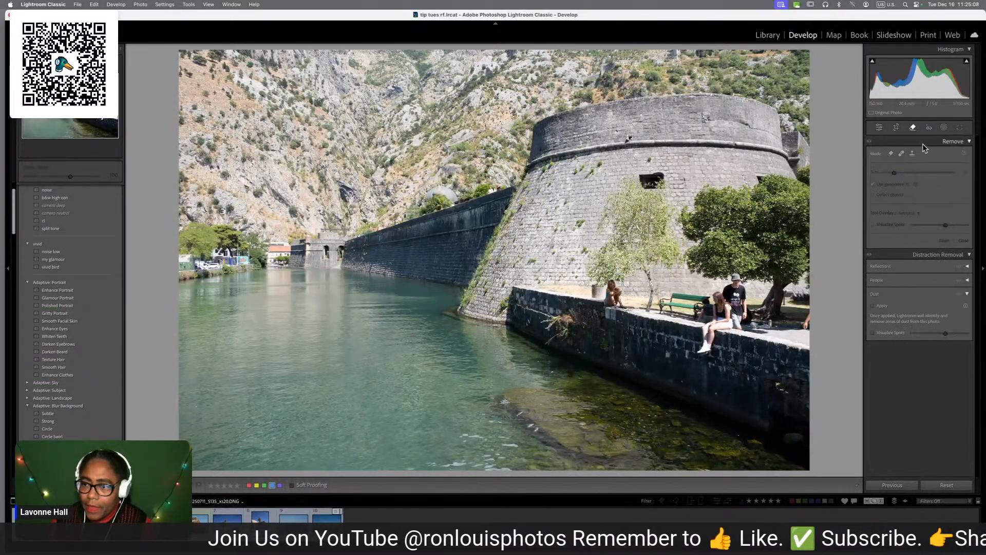
pyautogui.click(967, 280)
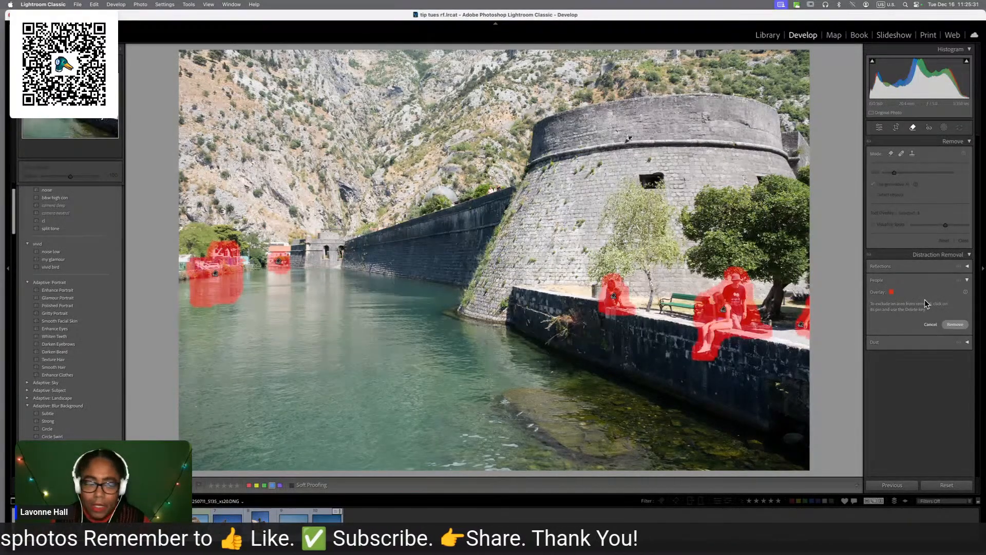
# Exclude the distant house and the parked cars from the people detection and remove the remaining detected people
pyautogui.click(278, 264)
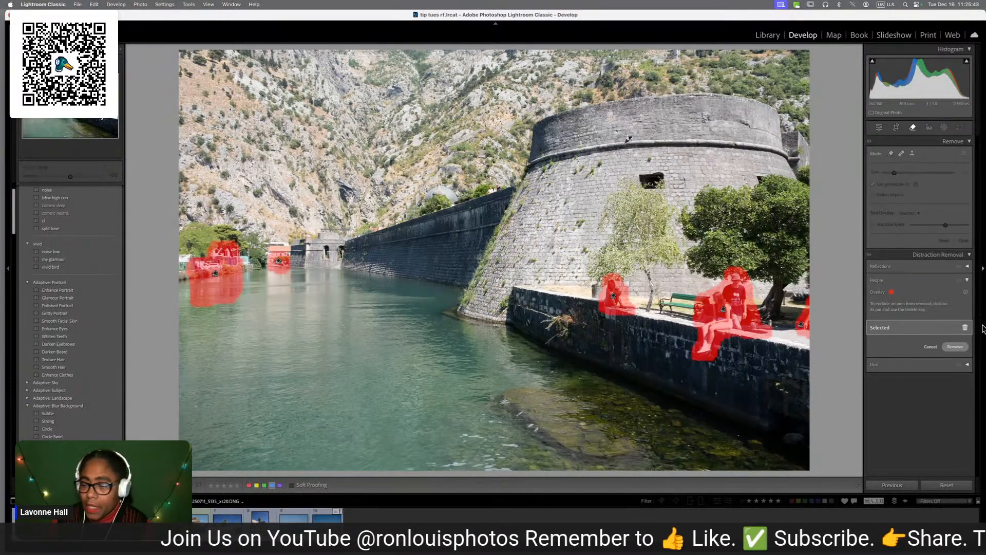
pyautogui.click(965, 329)
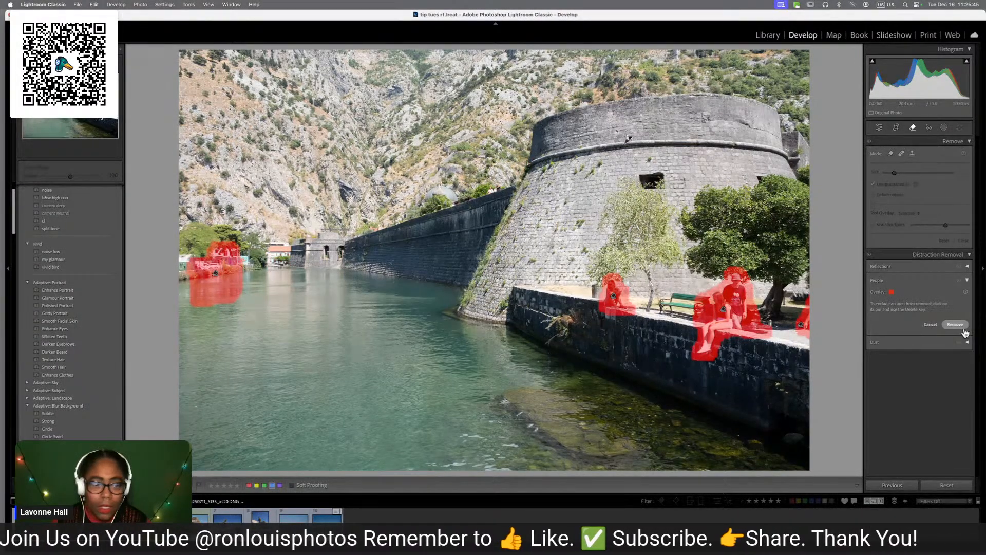
pyautogui.click(227, 281)
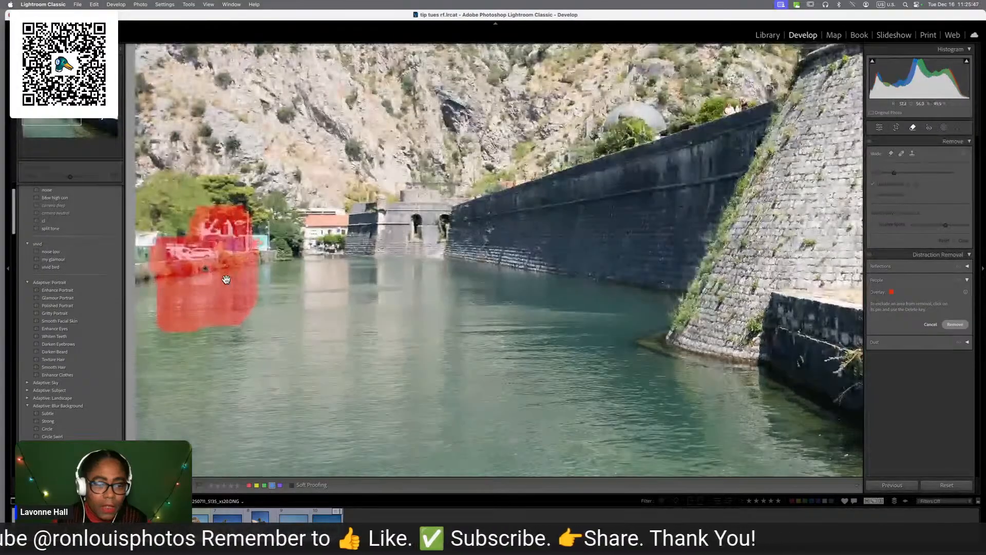
pyautogui.click(442, 305)
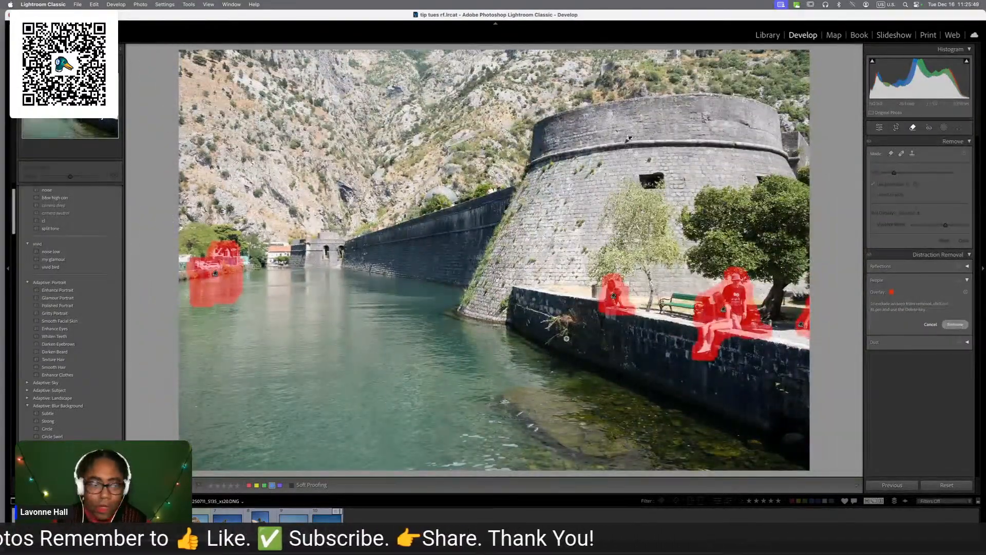
pyautogui.click(214, 274)
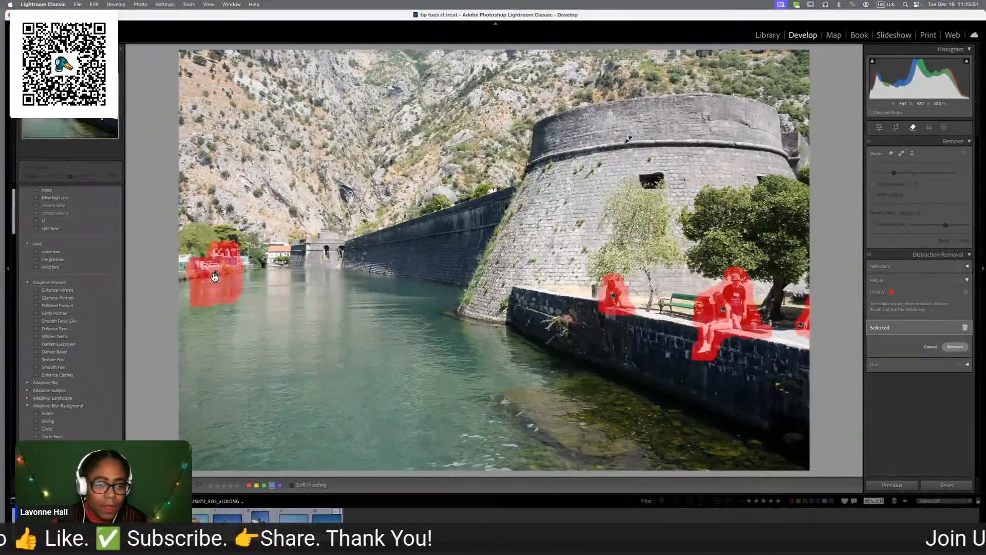
pyautogui.click(965, 328)
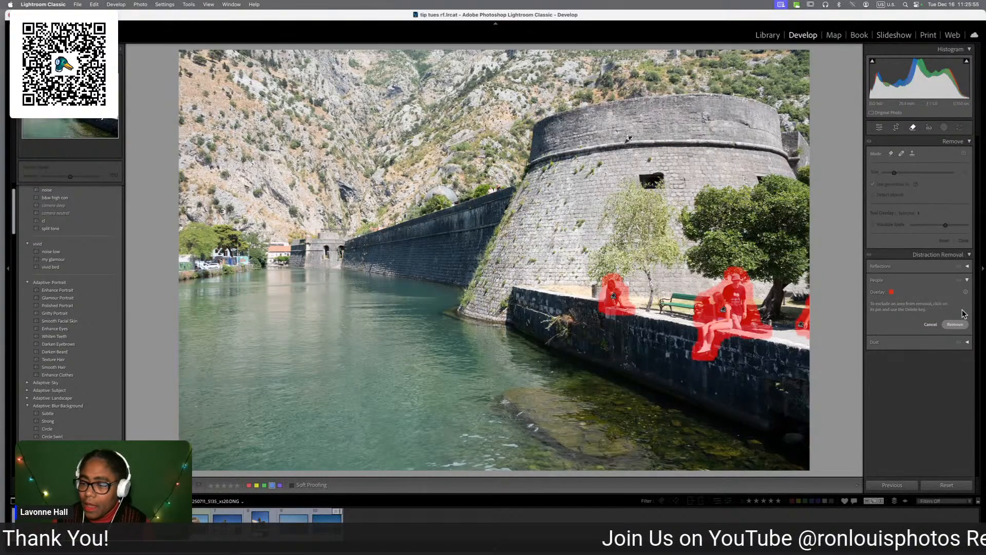
pyautogui.click(956, 325)
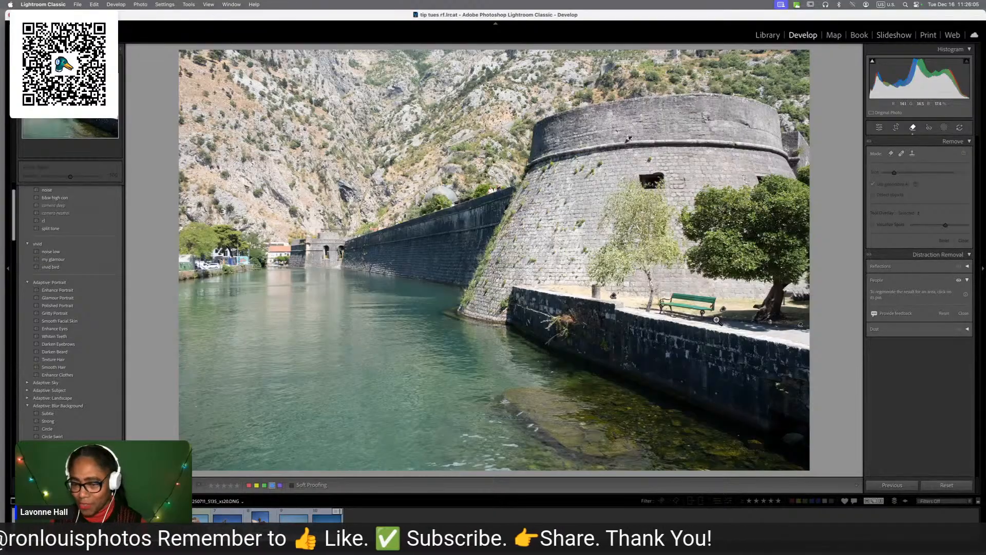
# Compare the fortress photo with and without the people removal, leave the removal visible, and exit the Remove tool
pyautogui.click(960, 282)
pyautogui.click(960, 281)
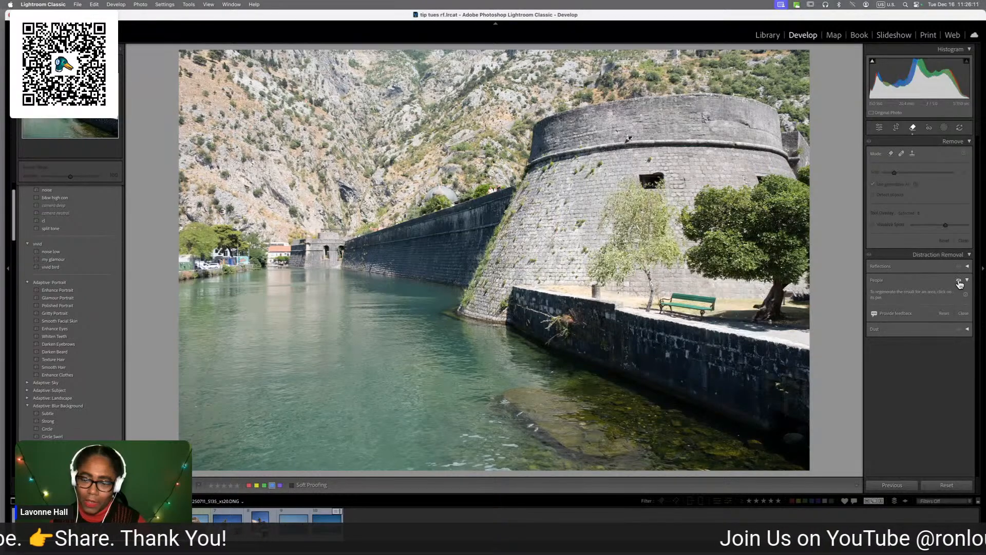
pyautogui.click(959, 281)
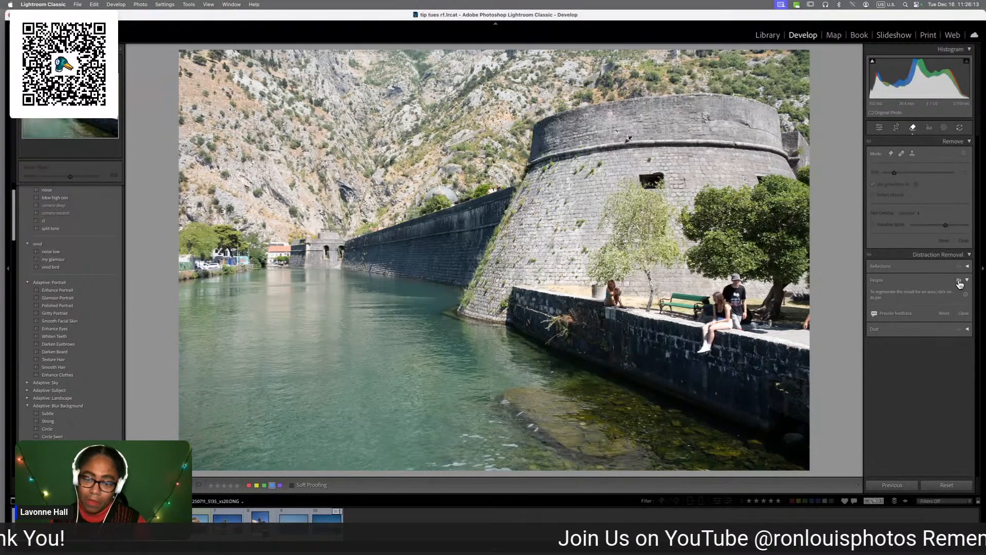
pyautogui.click(959, 282)
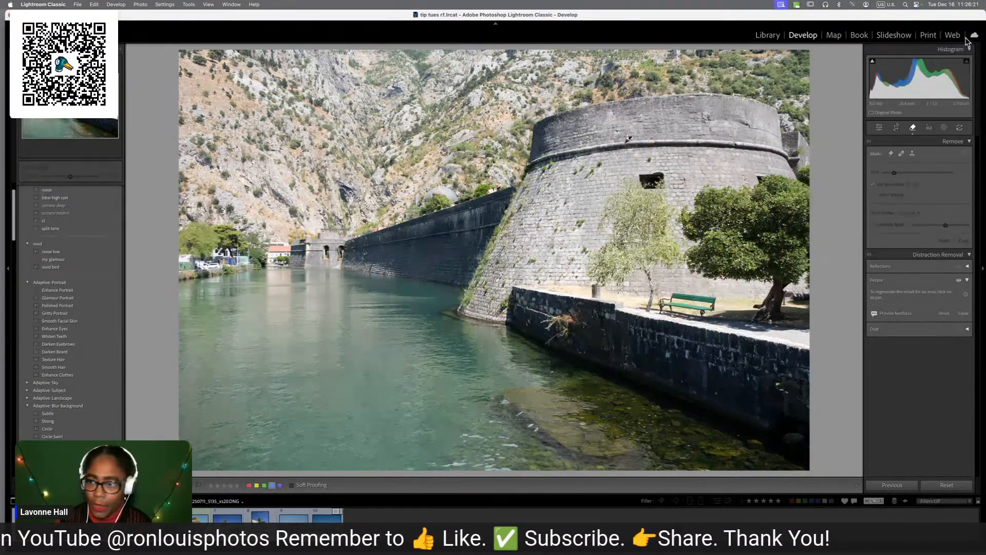
pyautogui.click(912, 128)
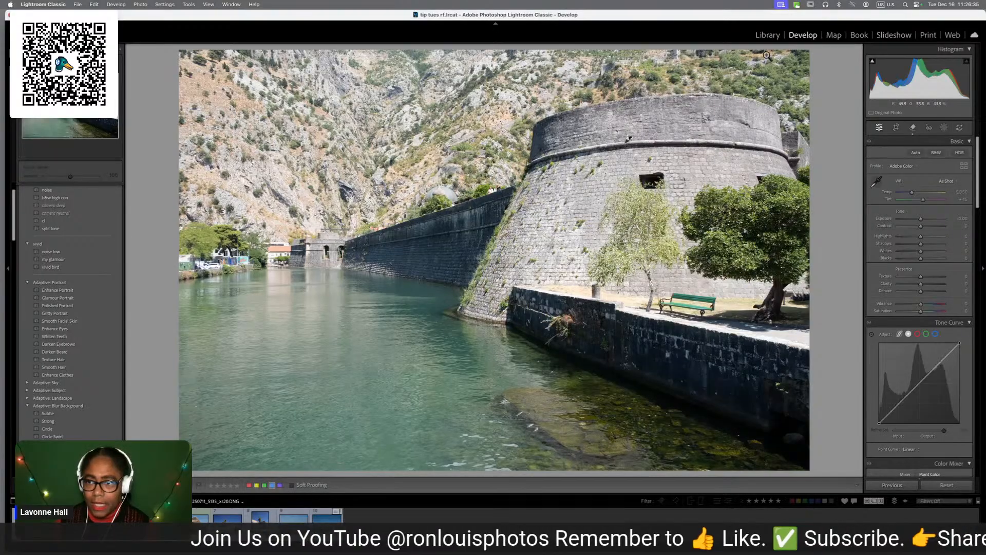
# Switch to the Library and browse the photos in the "tip cull" collection
pyautogui.click(768, 35)
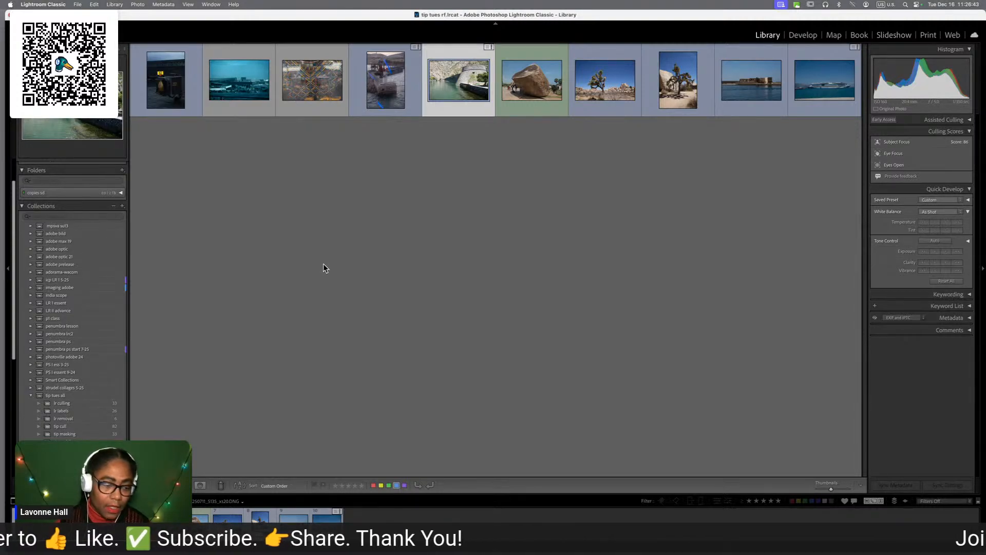
pyautogui.click(80, 428)
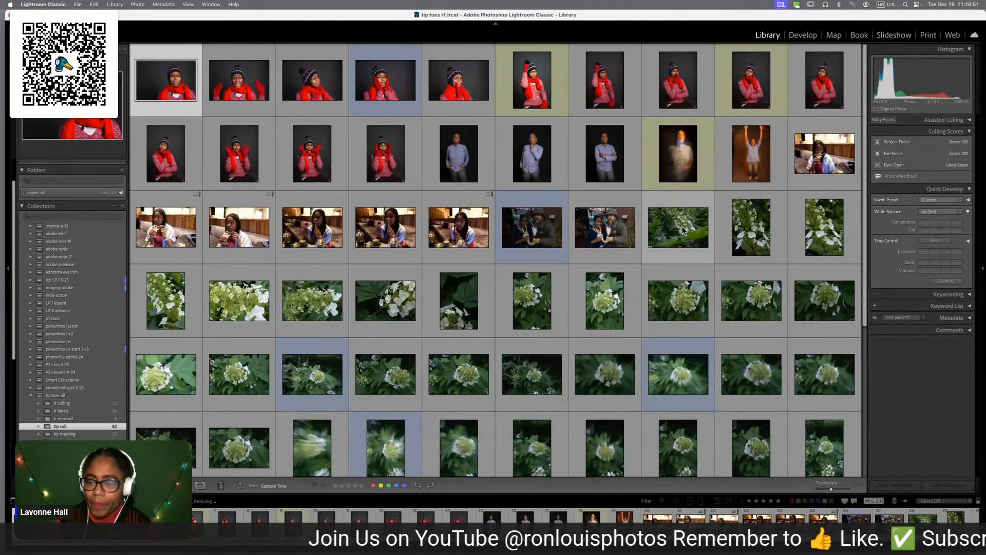
pyautogui.scroll(-1, 679, 229)
pyautogui.scroll(-5, 680, 228)
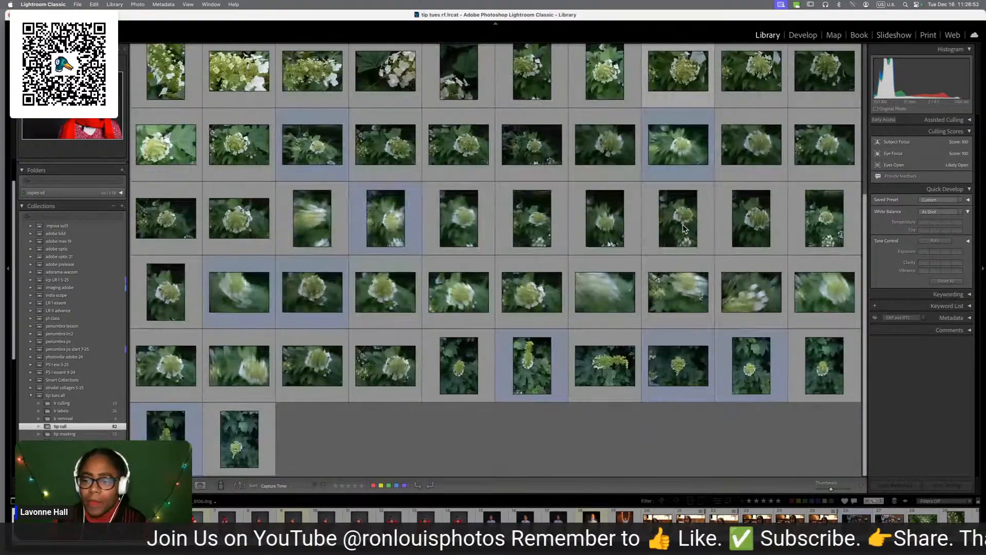
pyautogui.scroll(3, 683, 229)
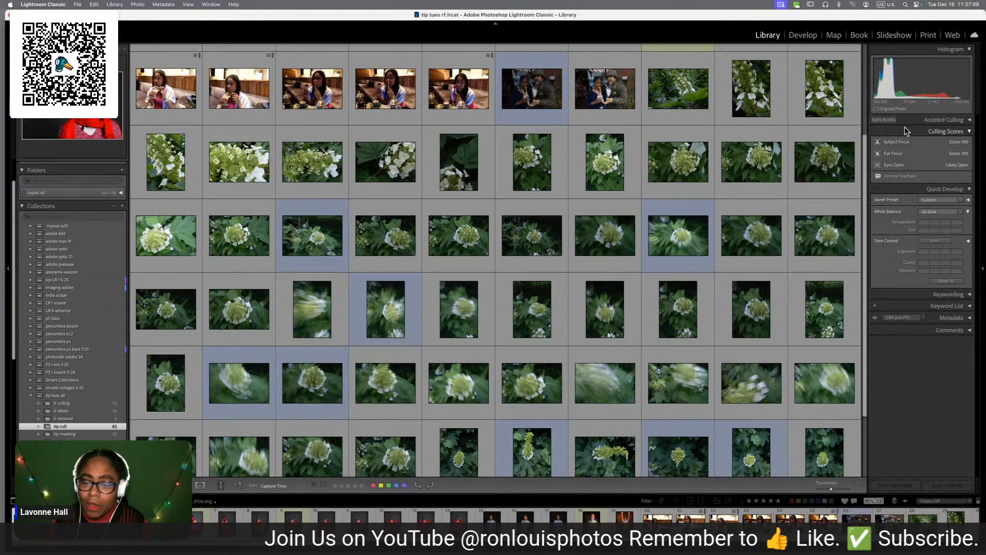
# Enable the Subject Focus criterion in Assisted Culling and set its threshold to 70
pyautogui.click(969, 121)
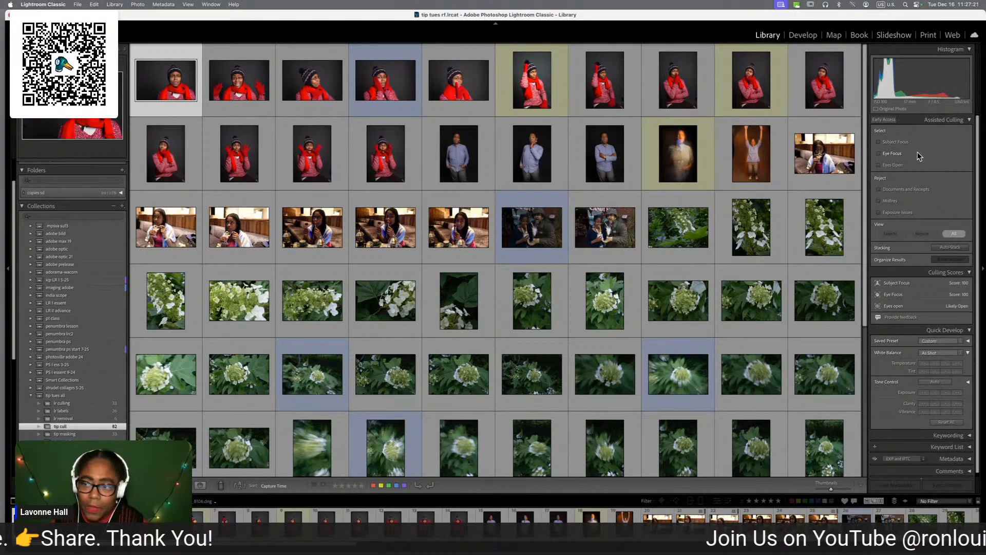
pyautogui.click(880, 143)
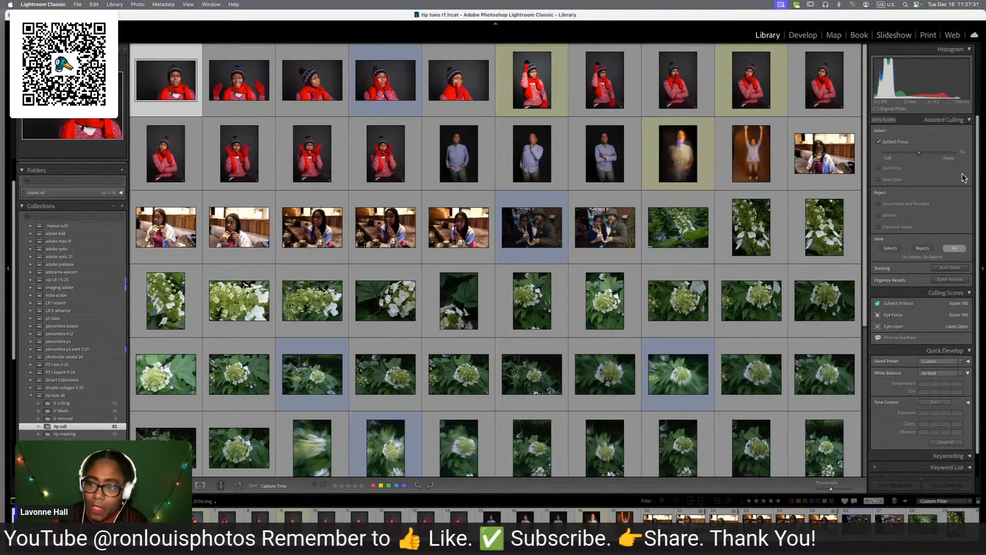
pyautogui.moveTo(921, 157); pyautogui.dragTo(932, 157)
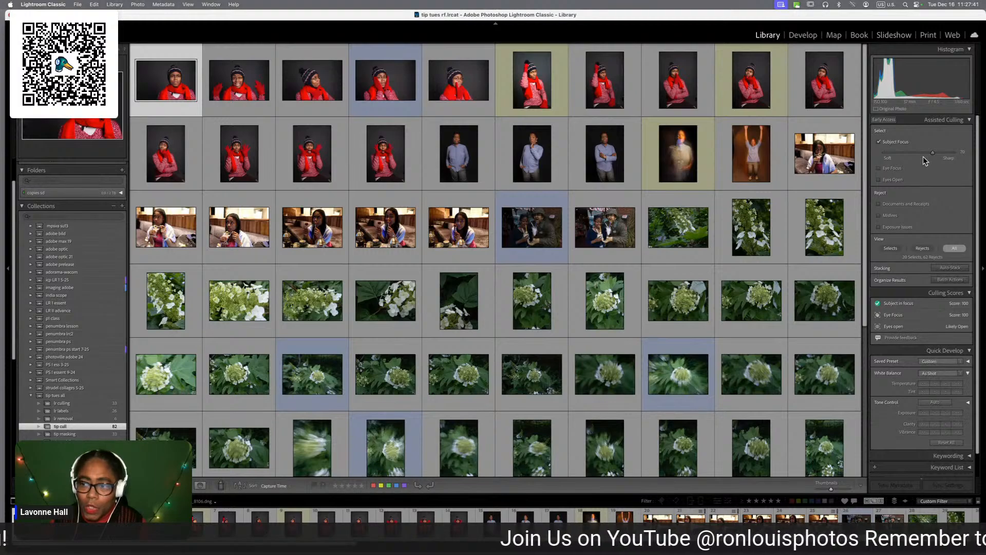
# Add the Eyes Open criterion, rejecting photos without people's eyes, and also reject photos with exposure issues
pyautogui.click(879, 180)
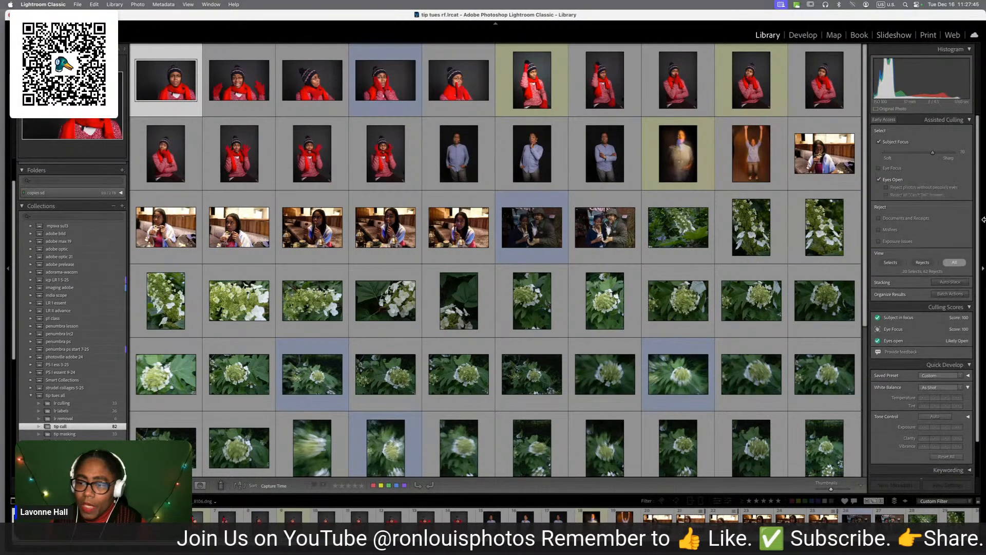
pyautogui.click(889, 188)
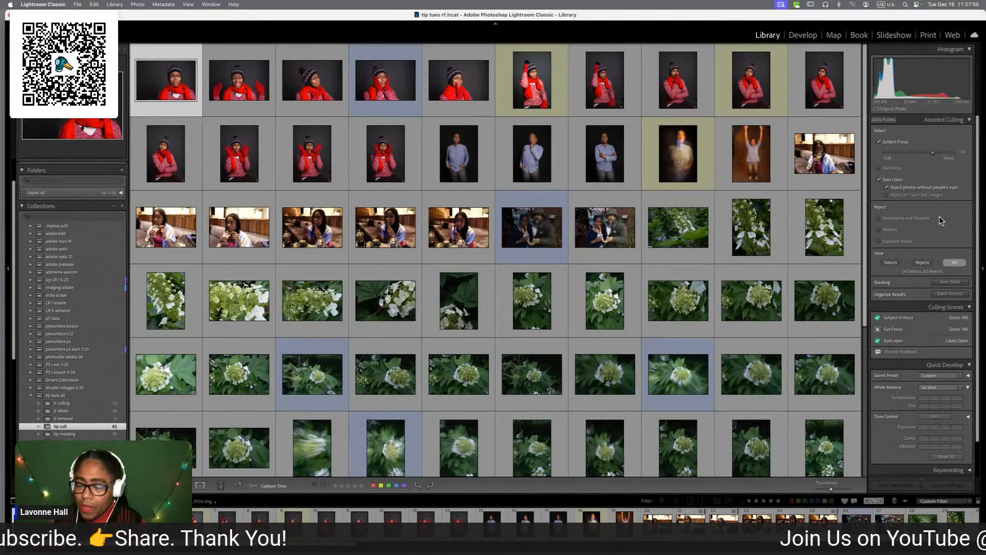
pyautogui.click(878, 242)
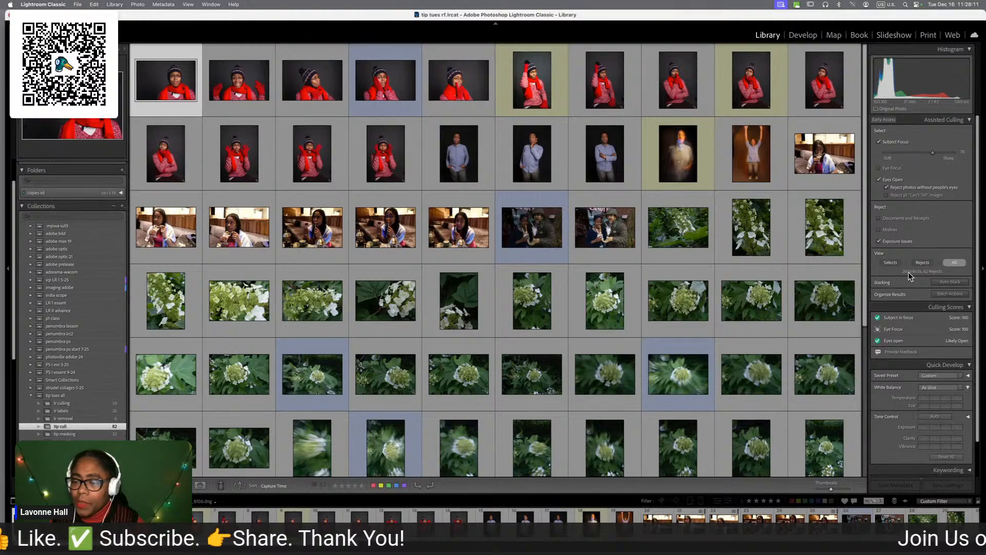
# Filter the grid to the culling rejects and turn on Show Grid Extras in the Library view options
pyautogui.click(923, 263)
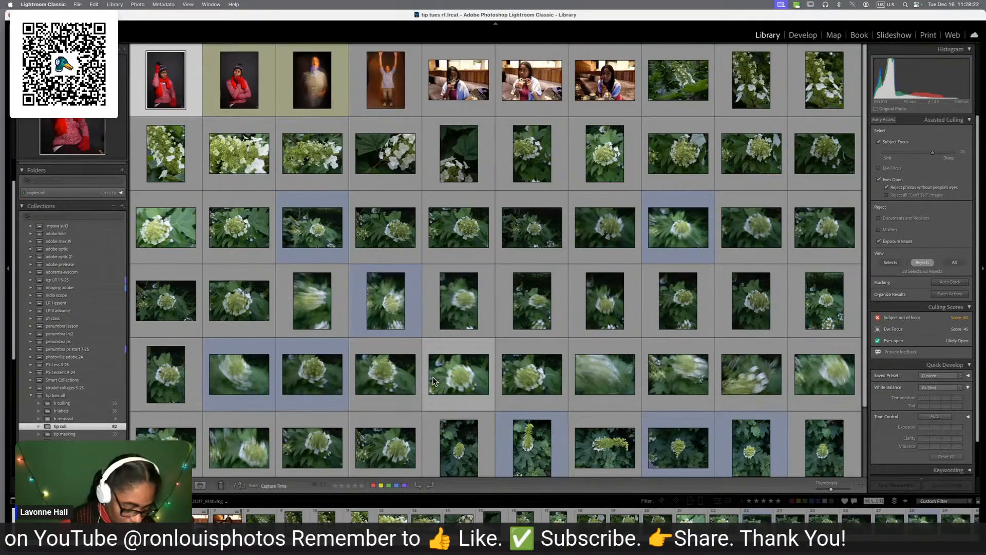
pyautogui.press('super+j')
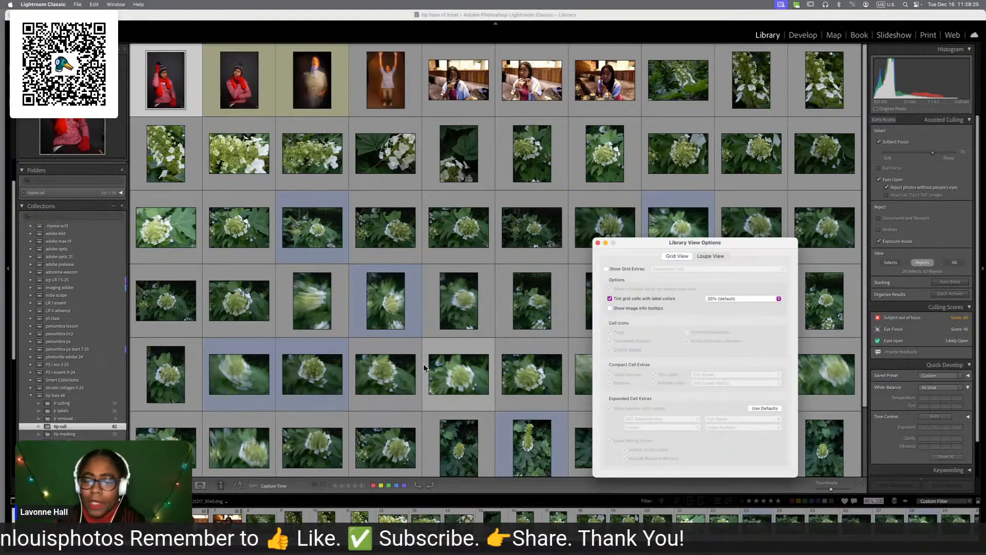
pyautogui.click(606, 269)
pyautogui.click(598, 242)
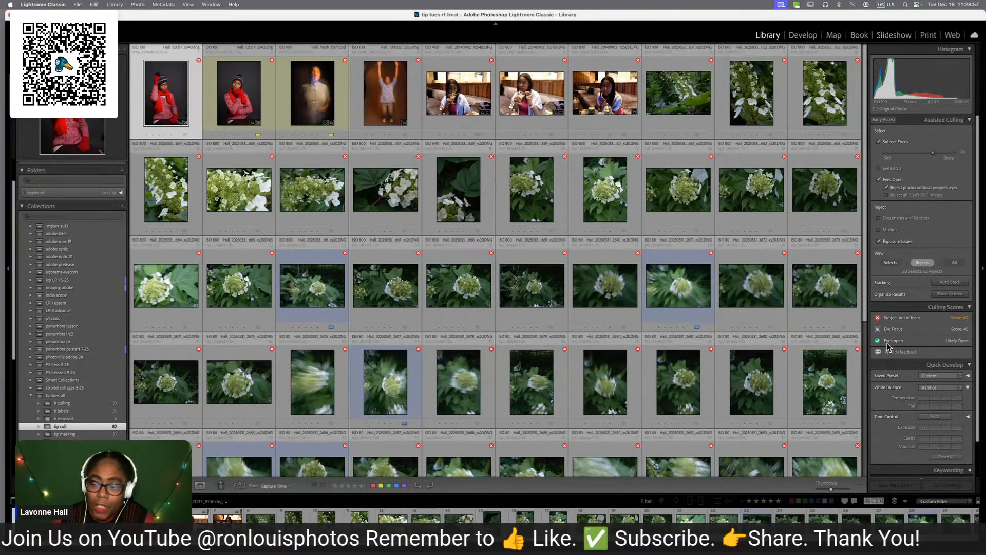
# Filter the grid to the culling selects and raise the Subject Focus threshold to 90
pyautogui.click(891, 262)
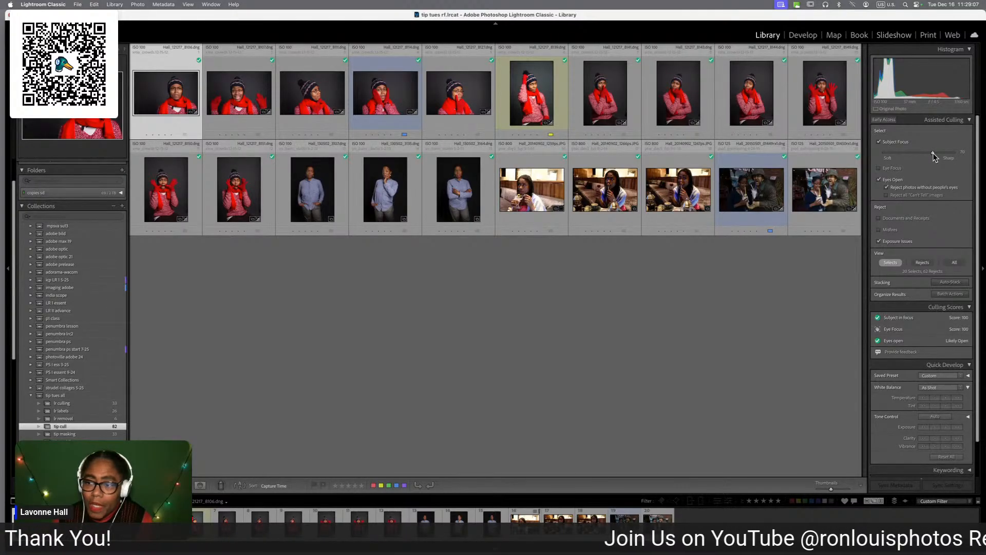
pyautogui.moveTo(933, 153); pyautogui.dragTo(948, 157)
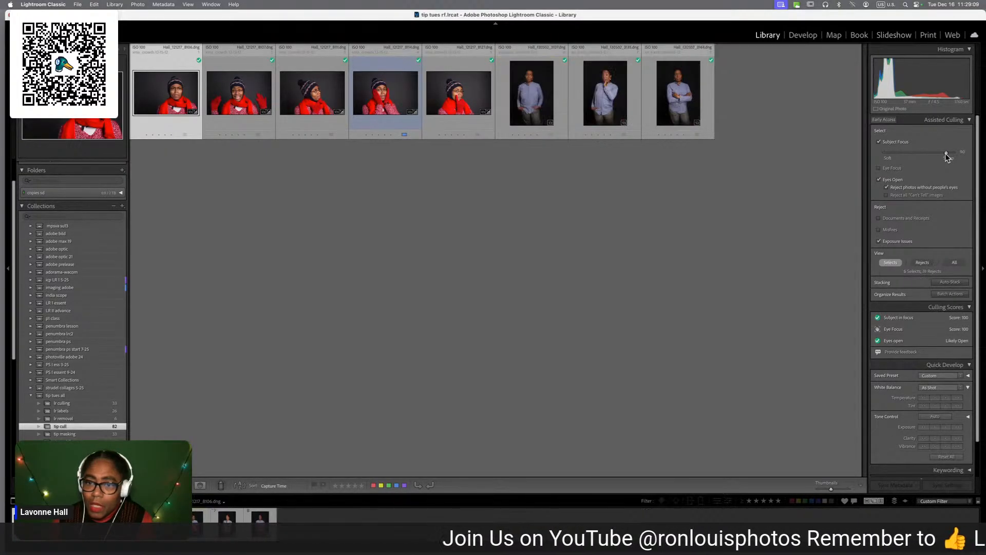
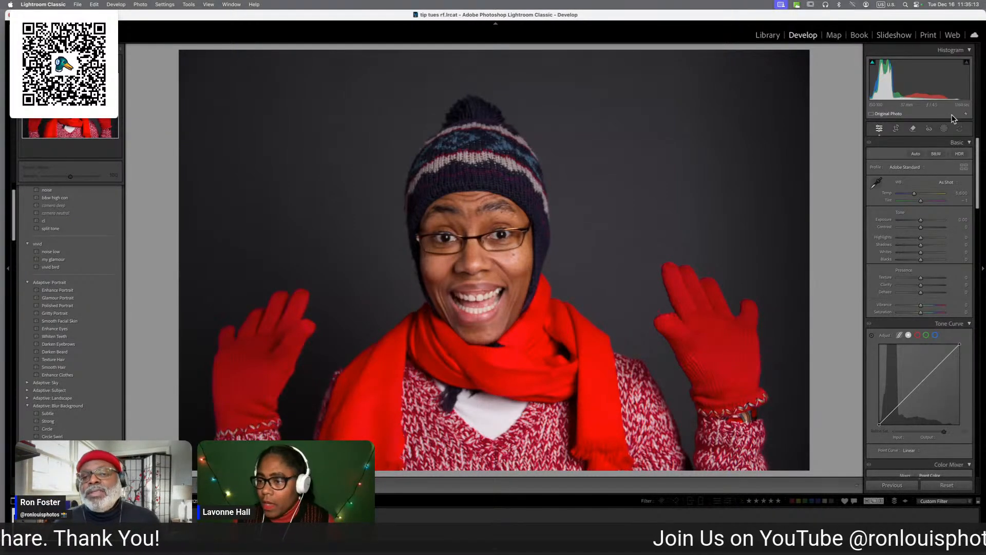
# Sample the skin tone on the cheek of the portrait with red gloves using the Point Color dropper
pyautogui.scroll(-10, 942, 161)
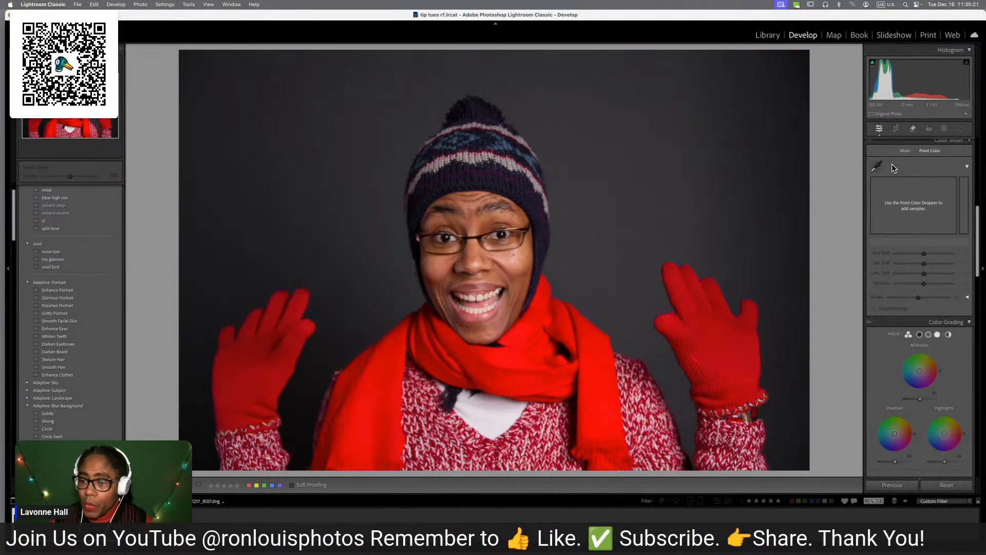
pyautogui.click(877, 168)
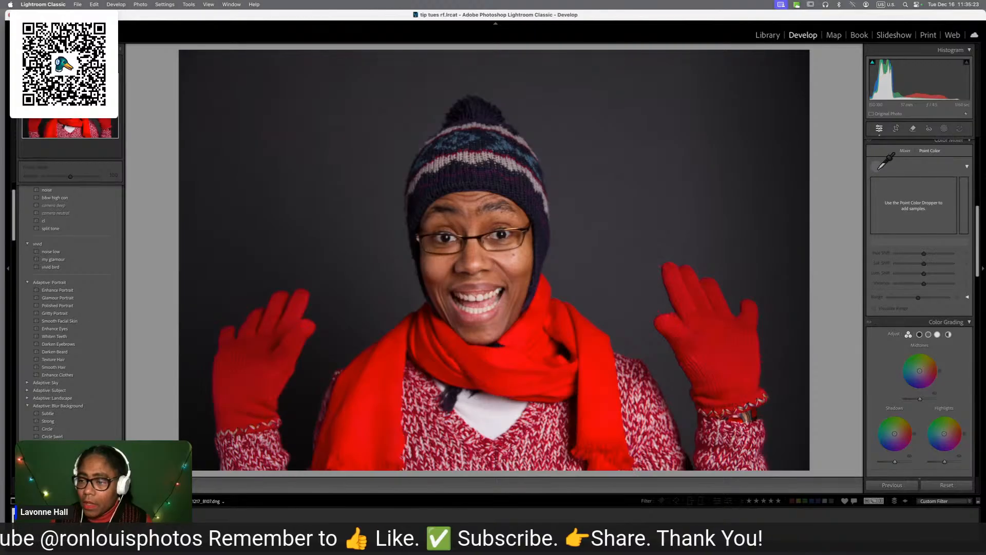
pyautogui.click(878, 168)
pyautogui.click(878, 168)
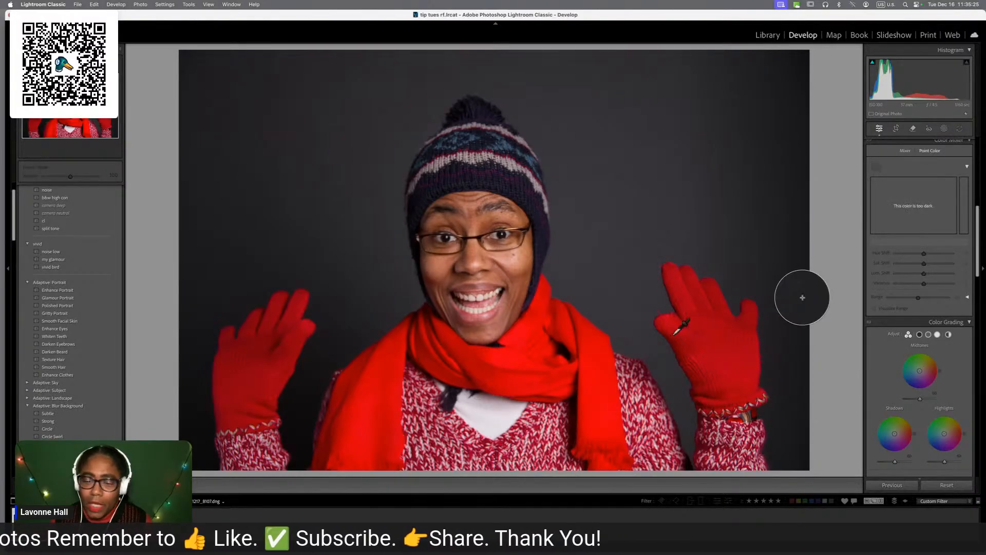
pyautogui.click(525, 267)
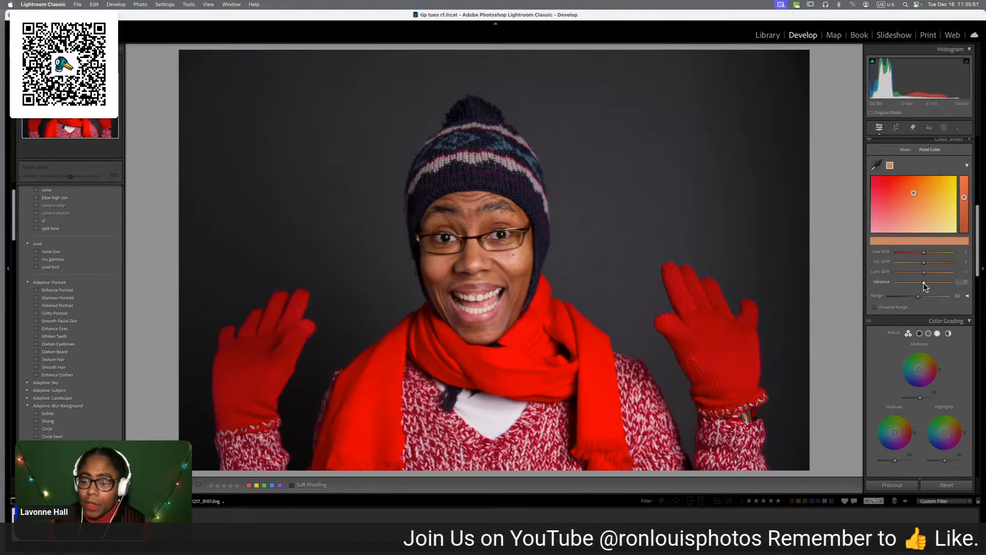
# Try the skin sample's Variance strongly negative and at 100, and bring it back to about zero
pyautogui.moveTo(925, 285); pyautogui.dragTo(897, 290)
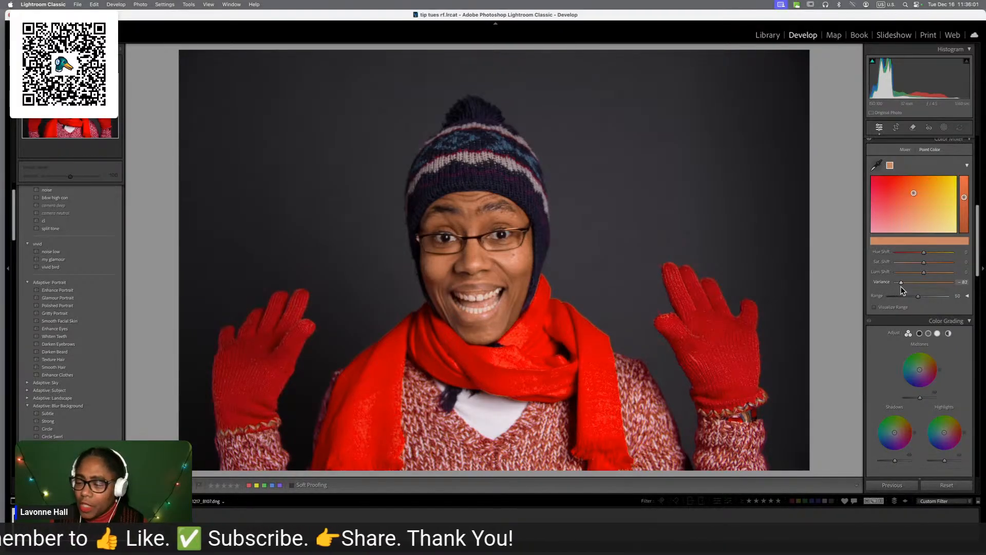
pyautogui.moveTo(901, 286); pyautogui.dragTo(953, 285)
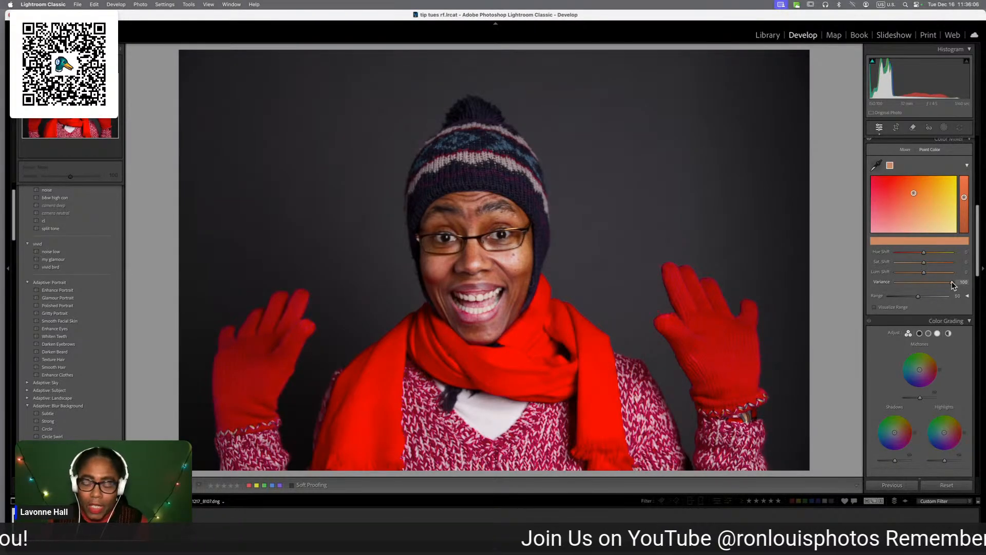
pyautogui.moveTo(954, 286); pyautogui.dragTo(943, 286)
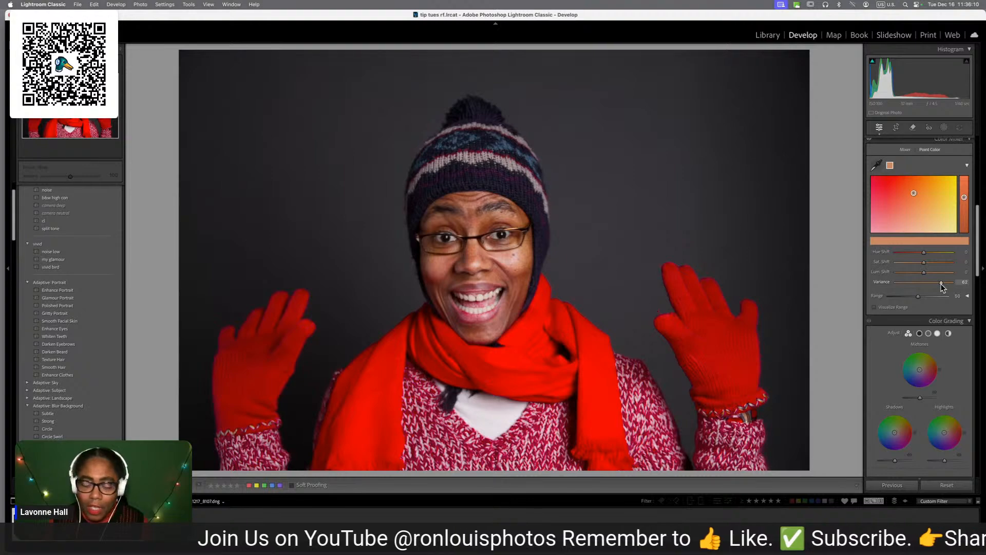
pyautogui.moveTo(943, 286); pyautogui.dragTo(935, 289)
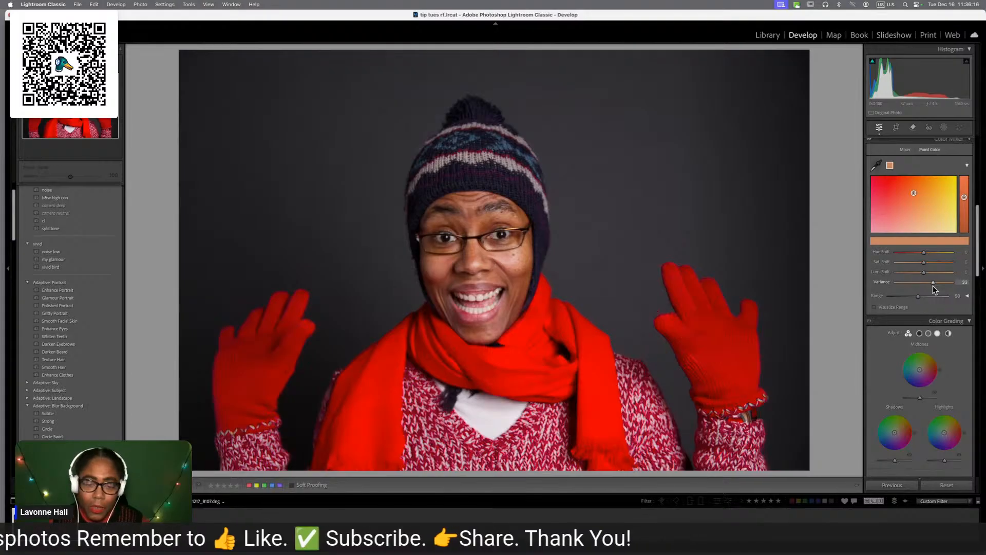
pyautogui.moveTo(934, 289); pyautogui.dragTo(924, 290)
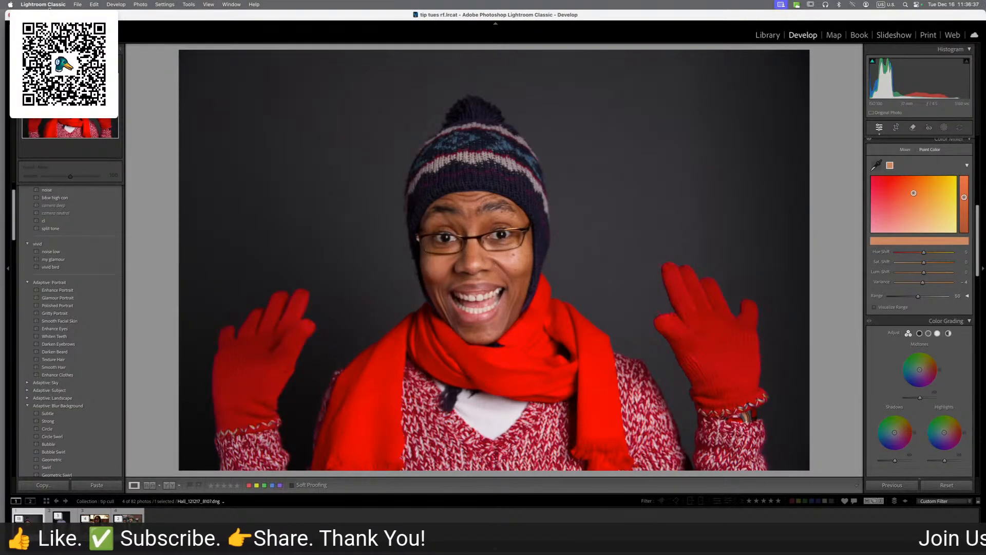
# Switch to the Lightroom web library in Chrome and move its window higher on the screen
pyautogui.moveTo(66, 16)
pyautogui.mouseDown()
pyautogui.moveTo(70, 119)
pyautogui.moveTo(68, 35)
pyautogui.moveTo(7, 16)
pyautogui.moveTo(47, 16)
pyautogui.mouseUp()
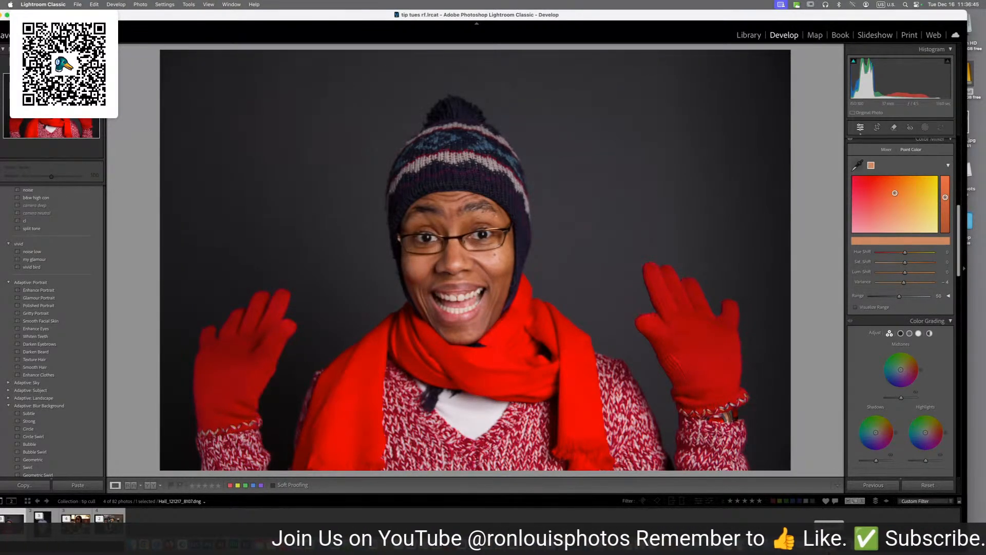
pyautogui.click(829, 544)
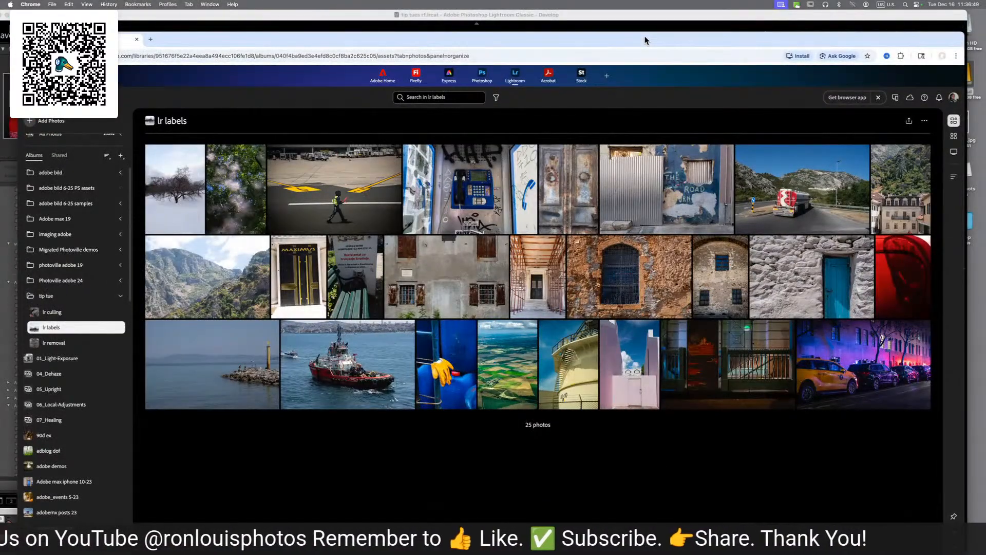
pyautogui.moveTo(645, 40); pyautogui.dragTo(649, 18)
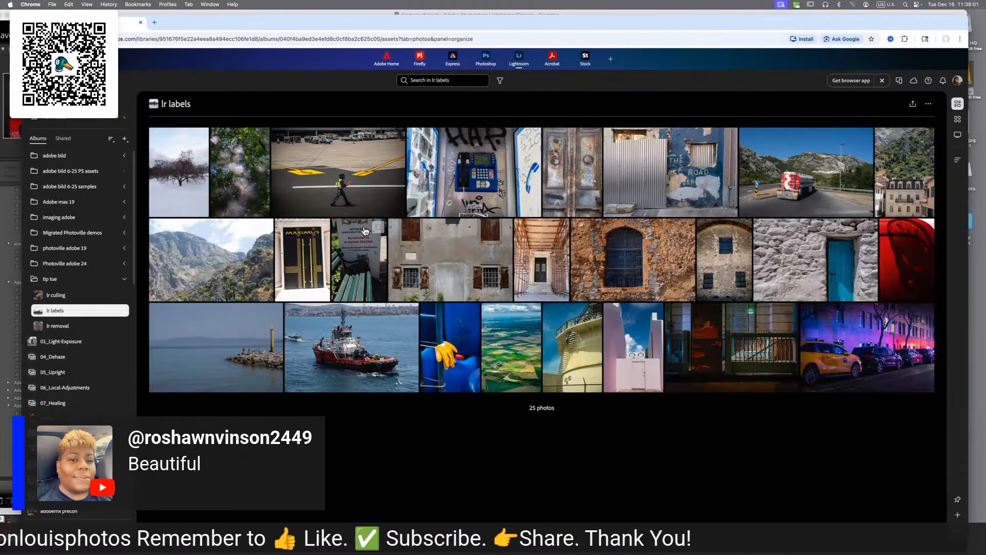
# View the grey facade photo with rusty shutters from the lr labels album and return to the album
pyautogui.click(425, 252)
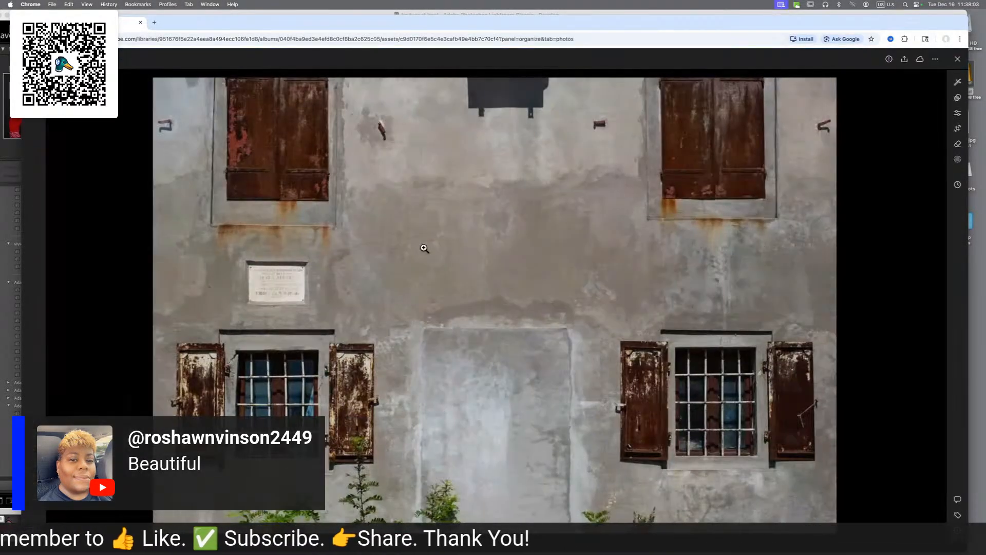
pyautogui.click(425, 249)
pyautogui.click(422, 247)
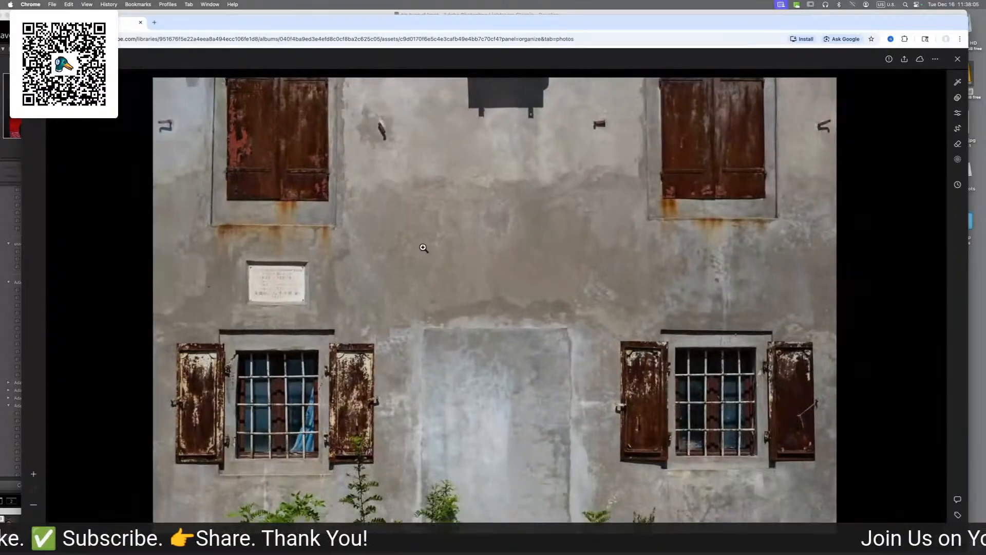
pyautogui.press('Escape')
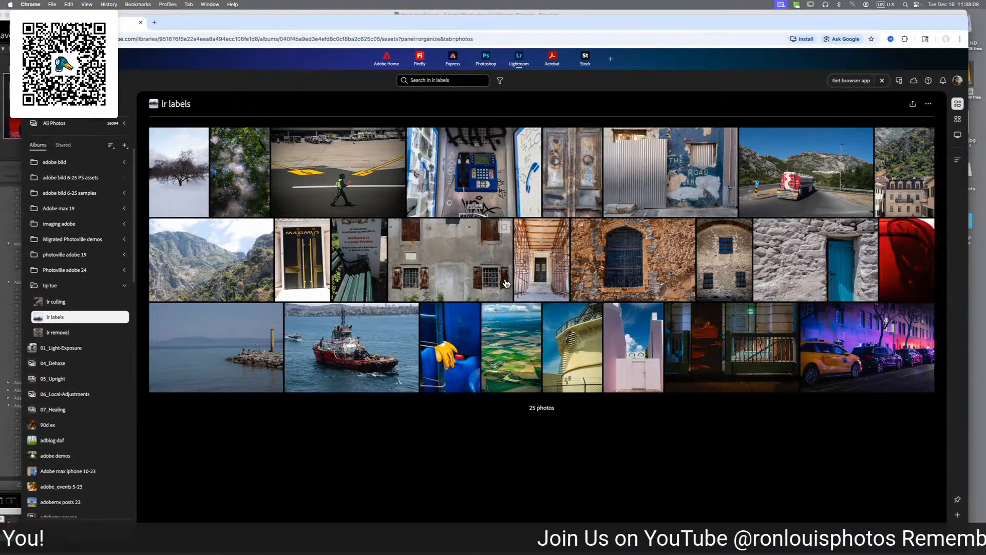
# Display the lr labels album as a square grid and view the airport tarmac photo full size before returning
pyautogui.hotkey('shift', 'g')
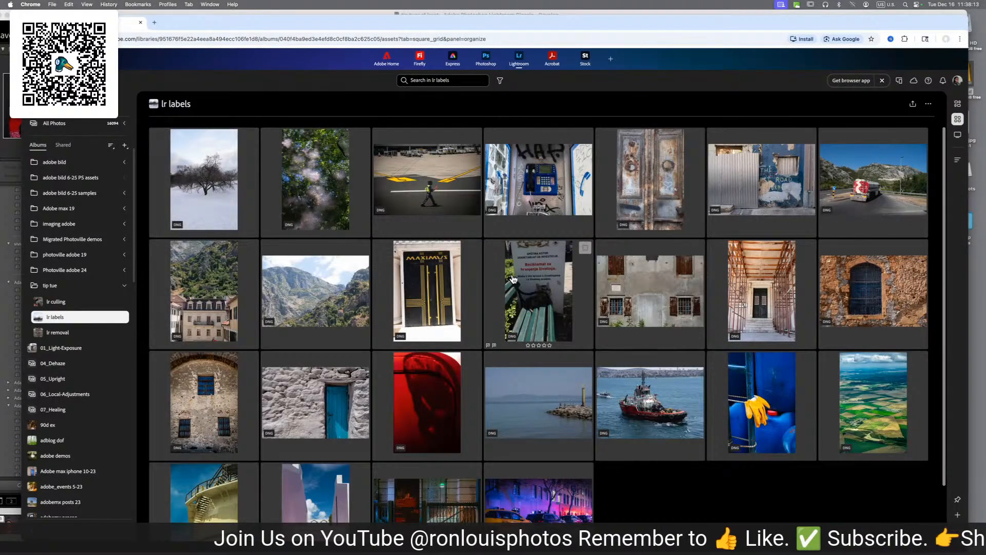
pyautogui.doubleClick(434, 207)
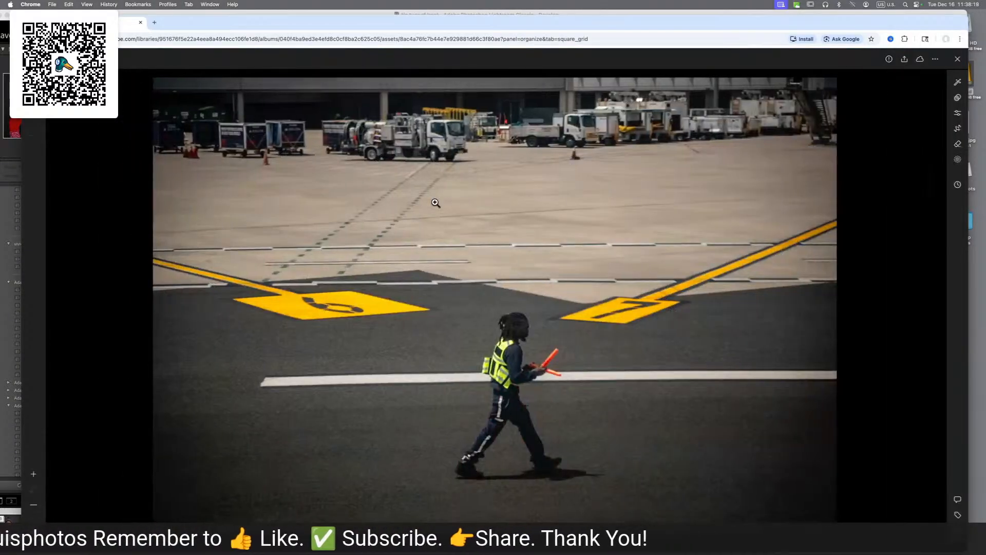
pyautogui.click(435, 203)
pyautogui.press('Escape')
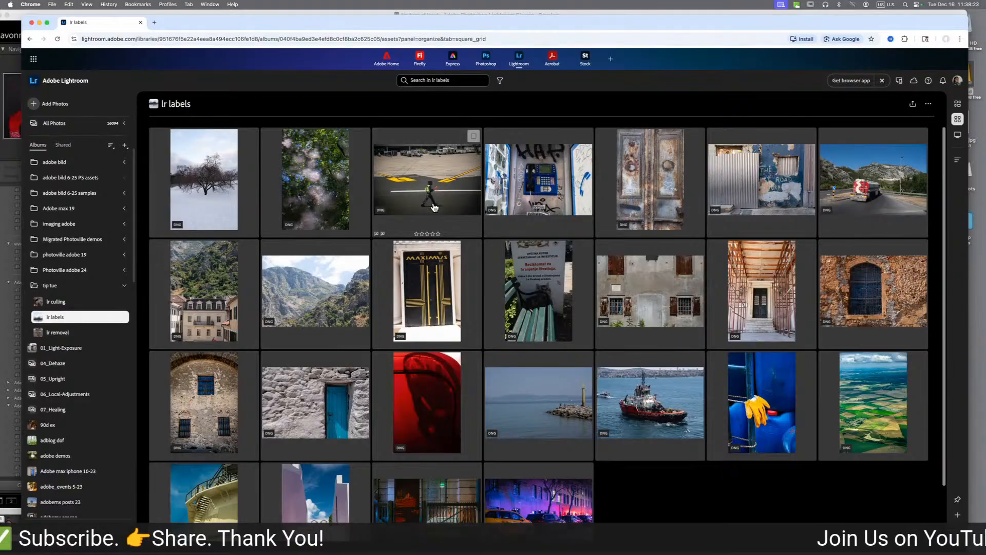
# Check the filter options for the lr labels album and view the lr culling and lr removal albums
pyautogui.click(501, 82)
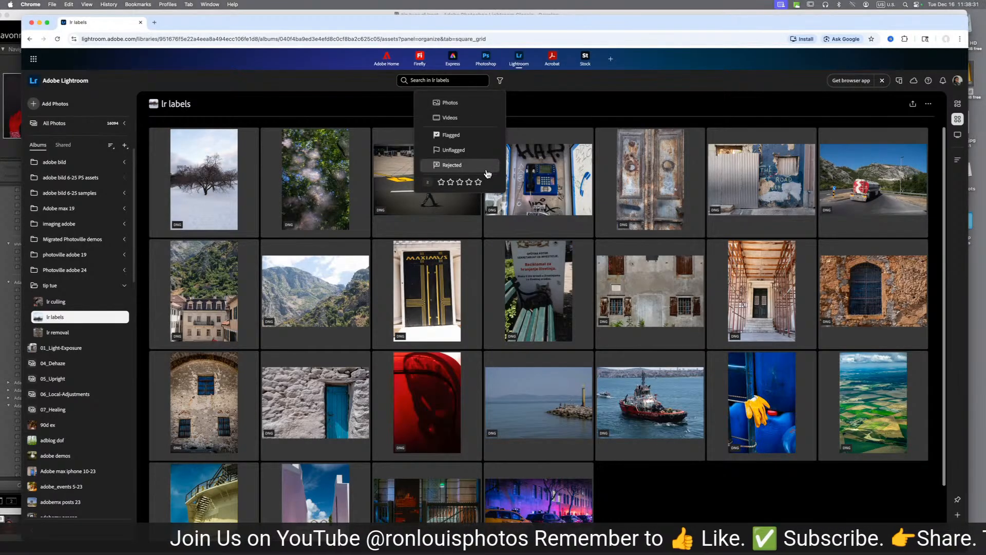
pyautogui.click(499, 80)
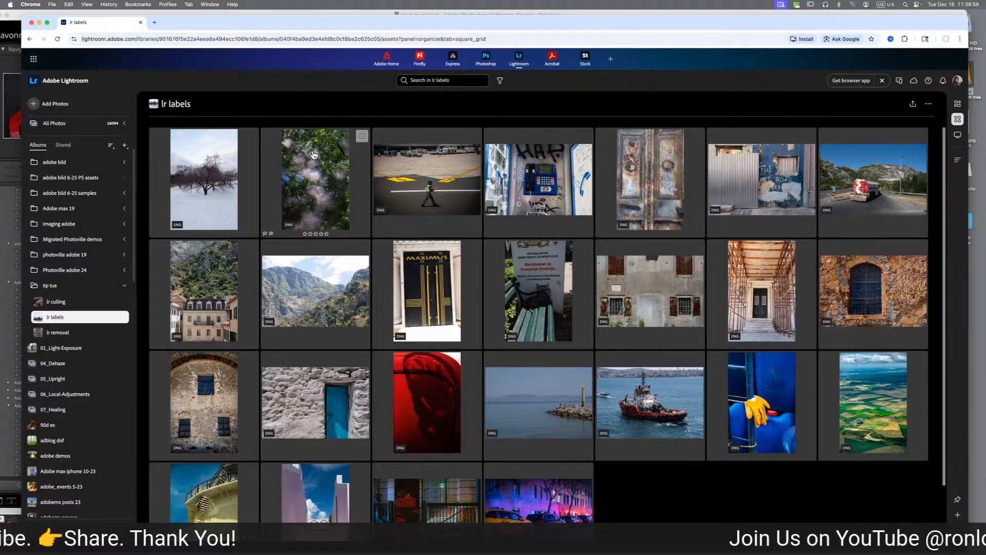
pyautogui.click(81, 303)
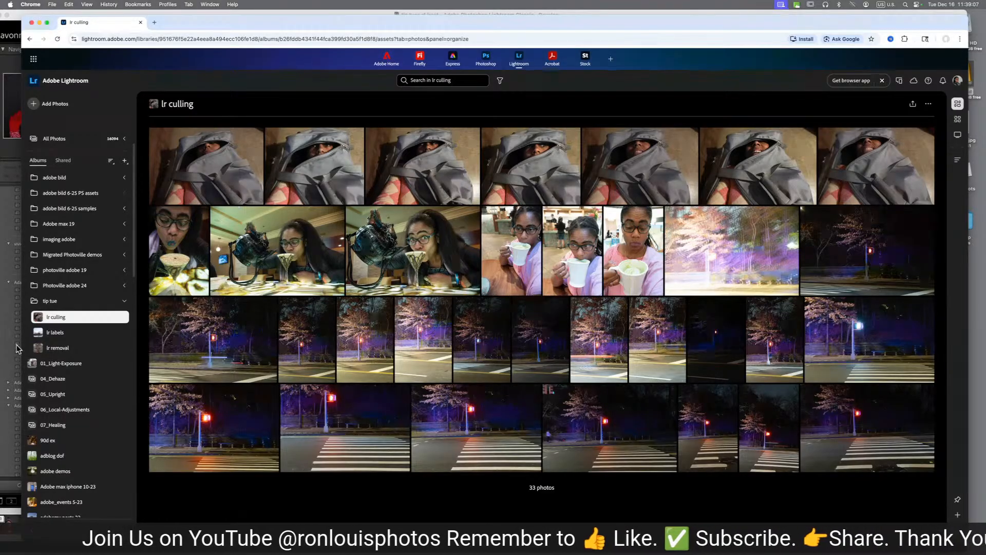
pyautogui.click(59, 348)
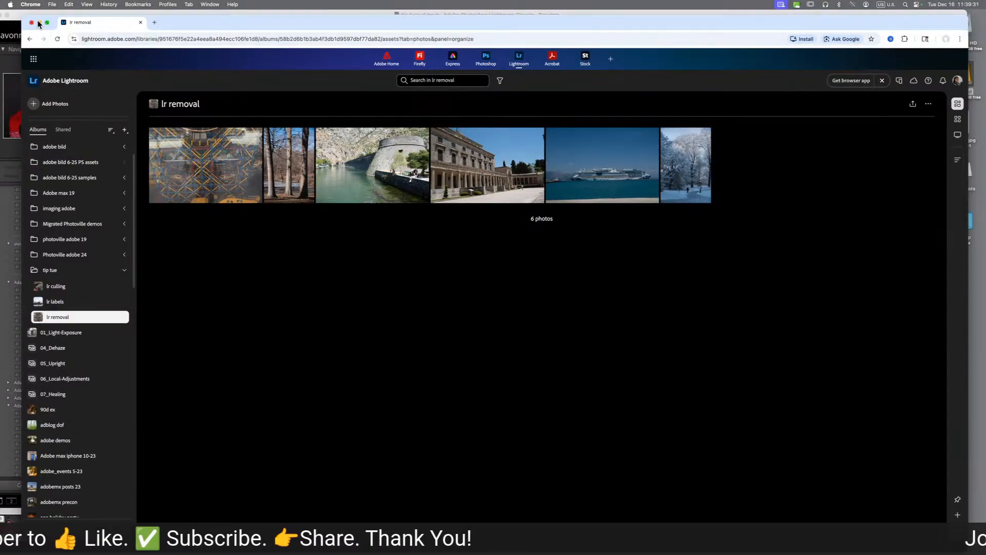
# Minimize the browser, switch back to Lightroom Classic's Library grid and move its window fully into view
pyautogui.click(38, 23)
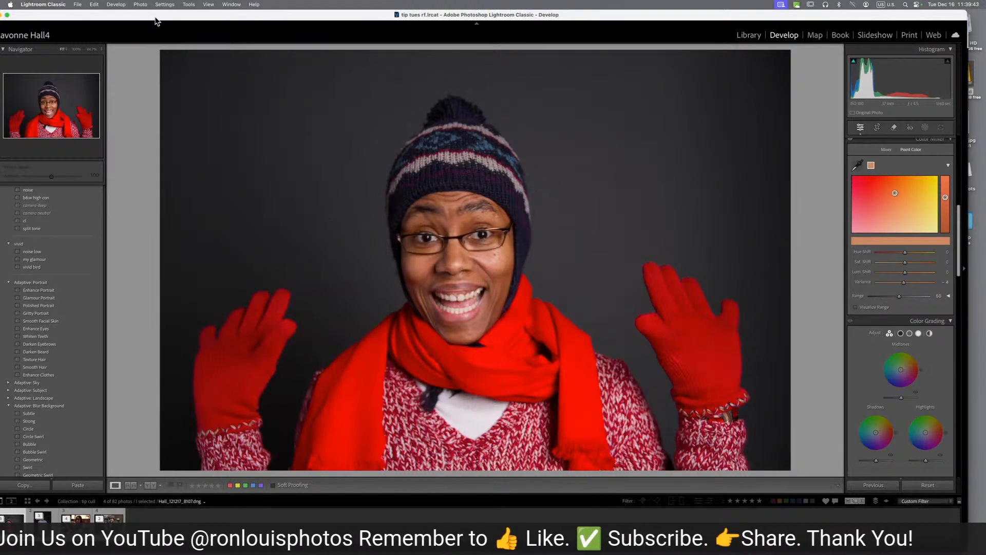
pyautogui.press('g')
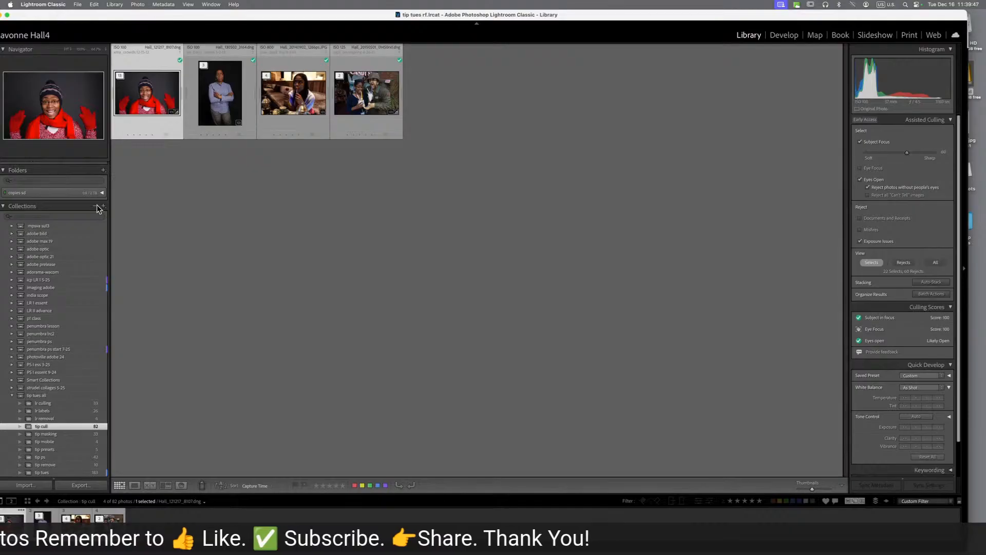
pyautogui.moveTo(333, 20); pyautogui.dragTo(350, 14)
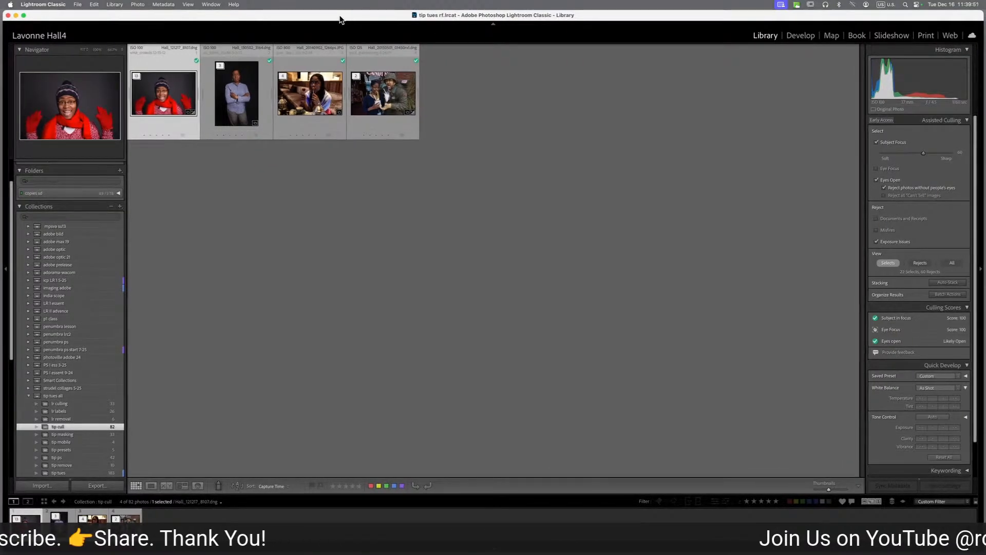
# Reject the portrait with red gloves and open the tip mobile collection
pyautogui.press('x')
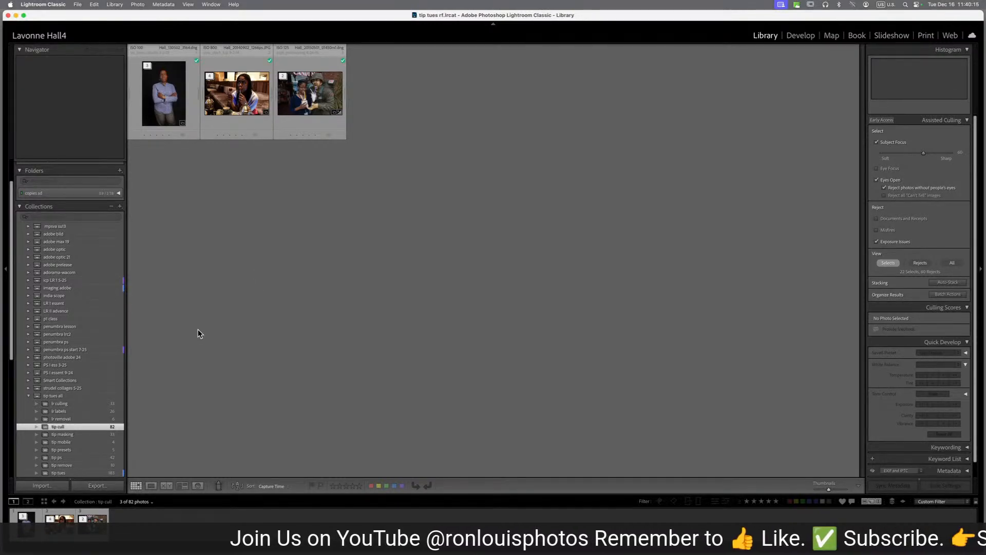
pyautogui.scroll(-1, 81, 443)
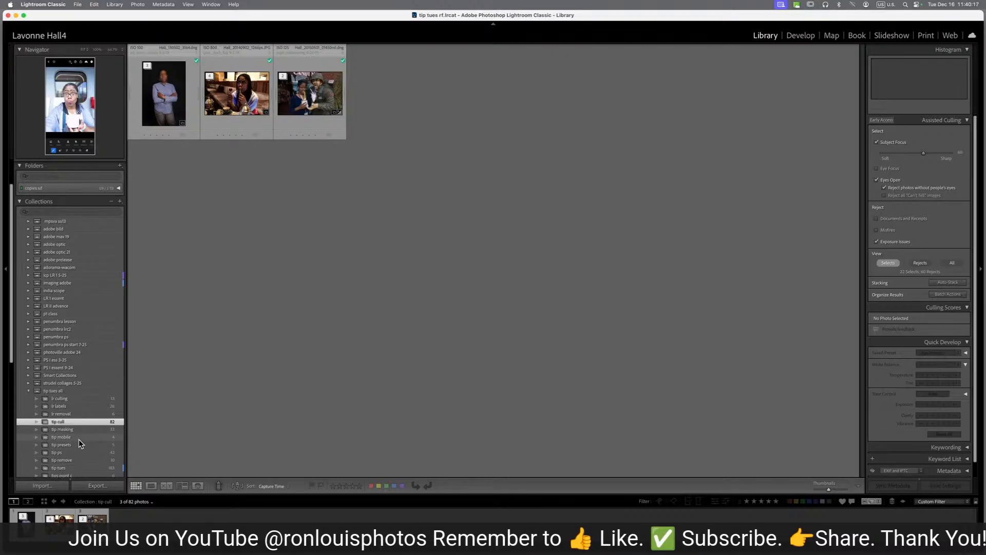
pyautogui.click(77, 437)
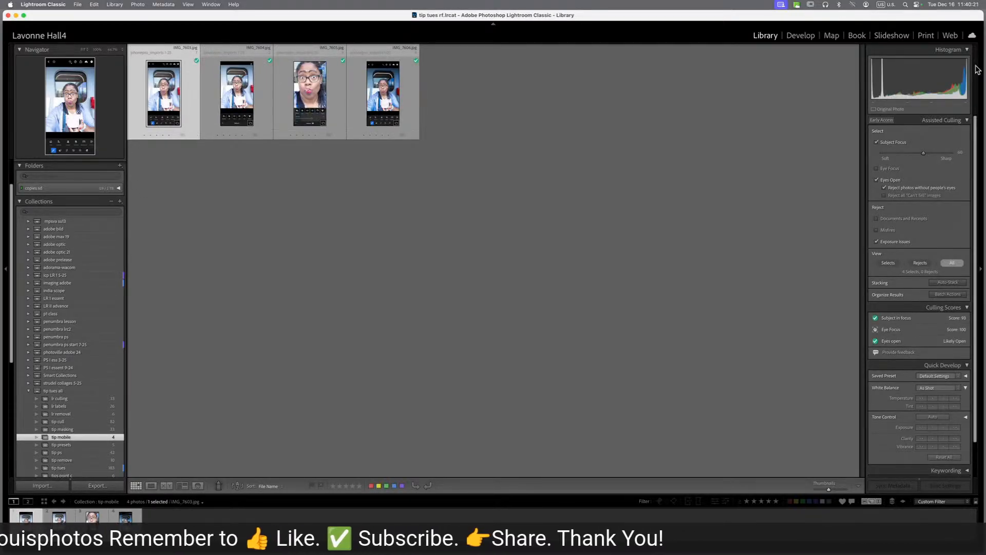
# Turn off the Subject Focus, Exposure Issues and Eyes Open criteria and collapse Assisted Culling
pyautogui.click(877, 142)
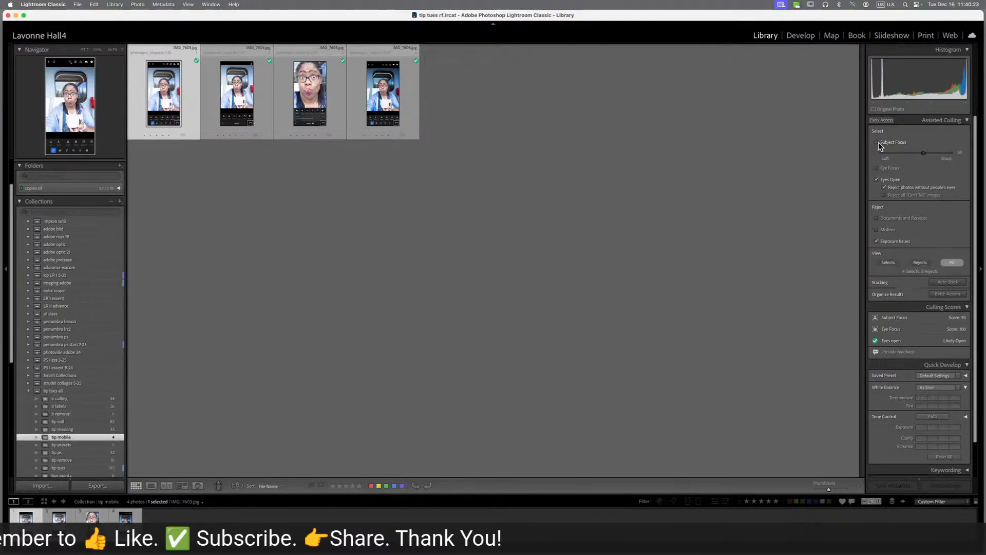
pyautogui.click(878, 227)
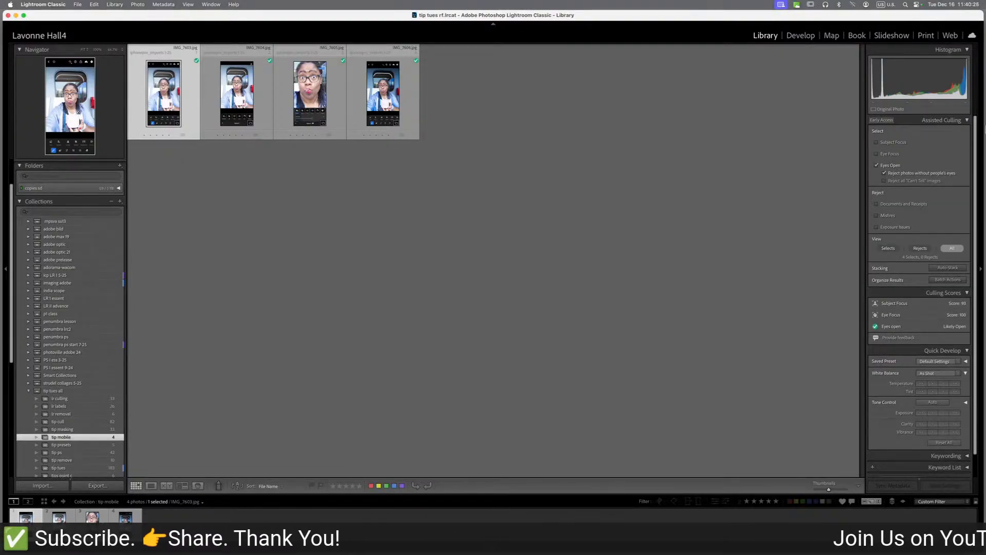
pyautogui.click(888, 165)
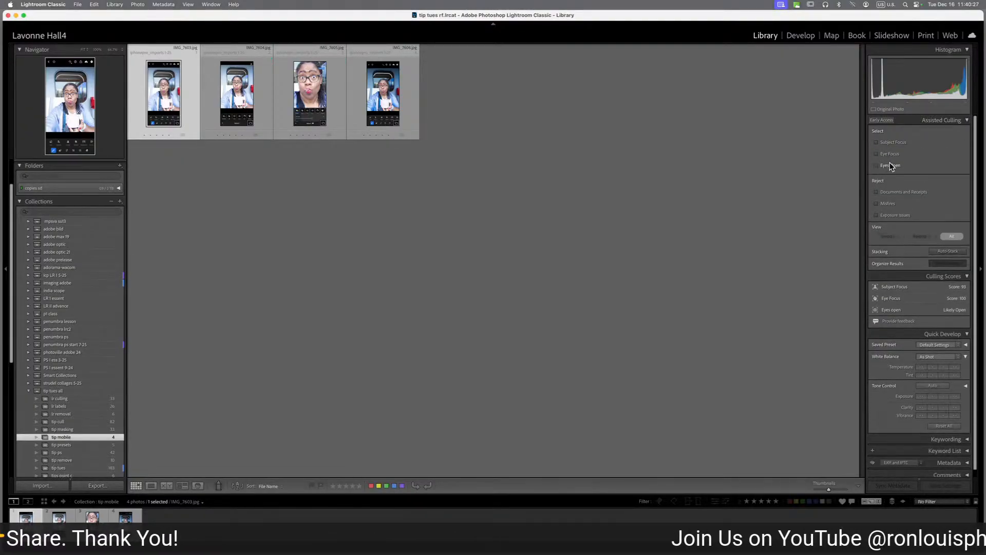
pyautogui.click(968, 121)
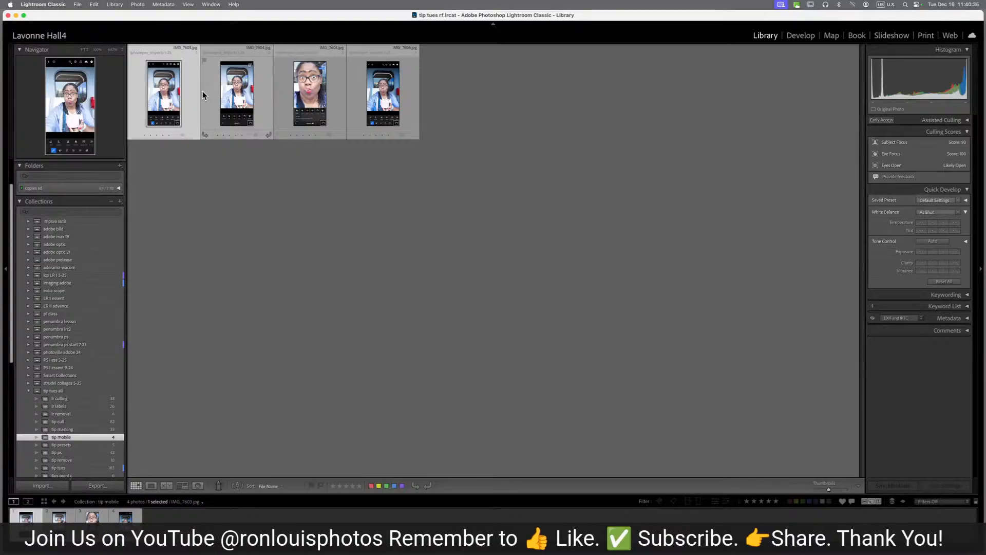
# View the tip mobile screenshots in Loupe view, advancing from the first to the third to examine the mobile Retouch options
pyautogui.press('e')
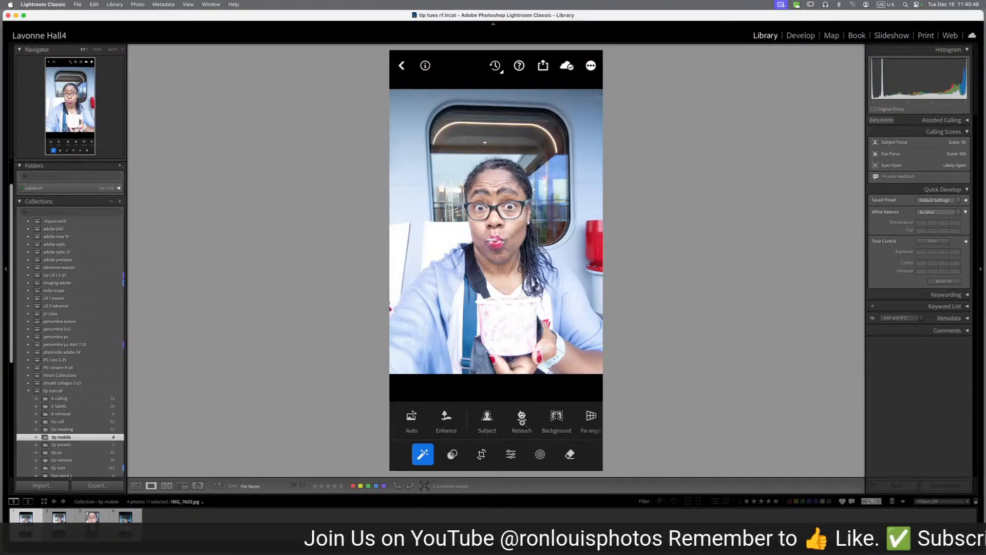
pyautogui.press('Right')
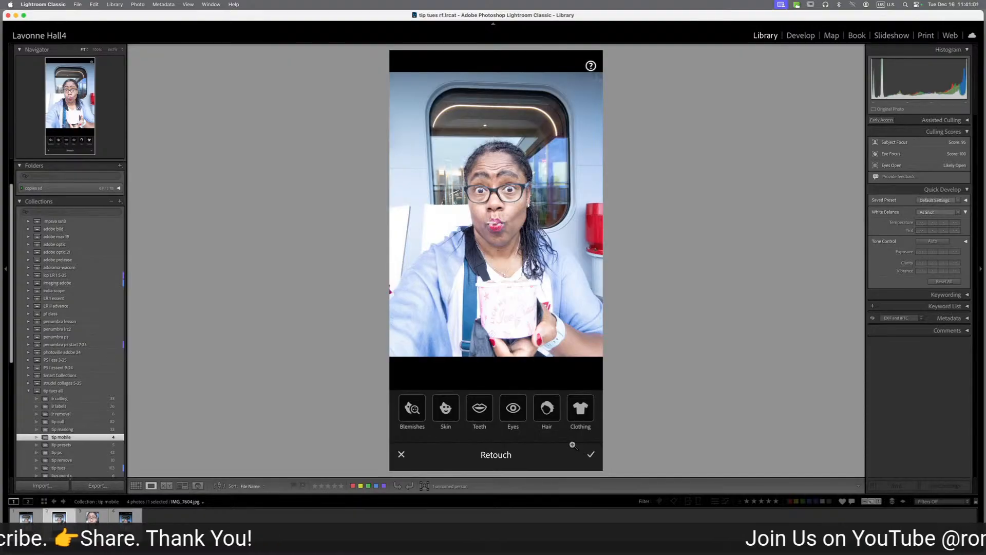
pyautogui.press('Right')
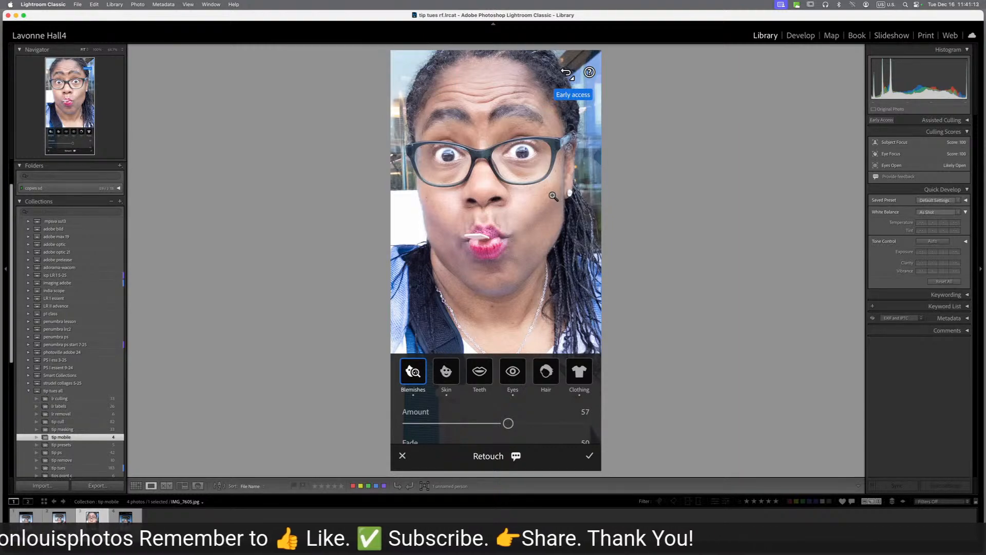
# Advance to the fourth screenshot in the tip mobile collection to examine the mobile editing tools
pyautogui.press('Right')
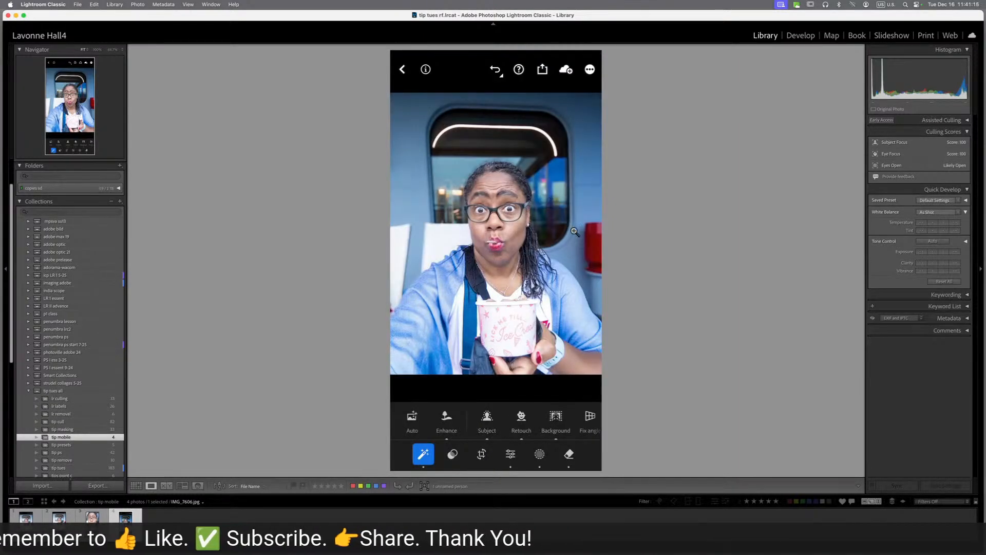
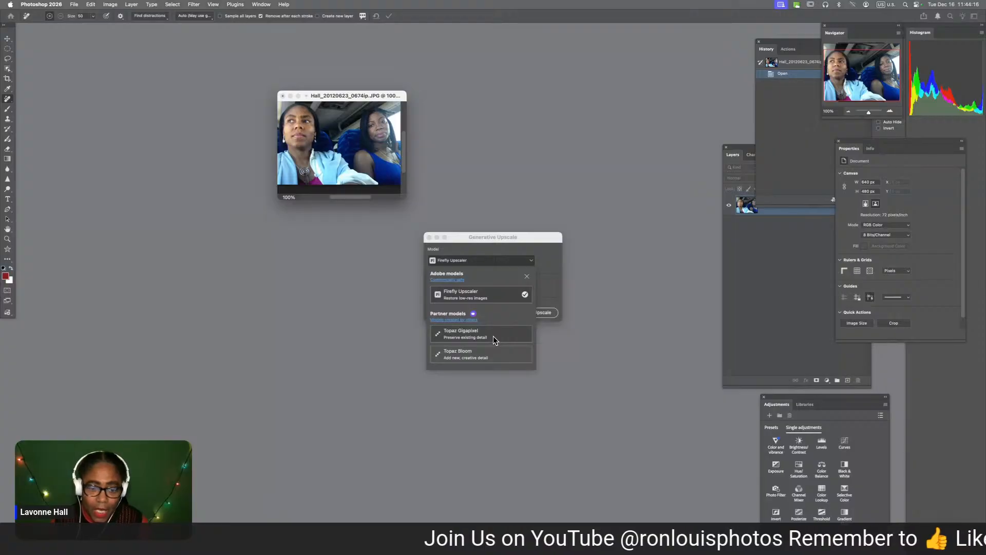
# Upscale the photo of the two women with the Topaz Gigapixel partner model at 4x scale with Face recovery enabled, accepting the partner model terms
pyautogui.click(493, 337)
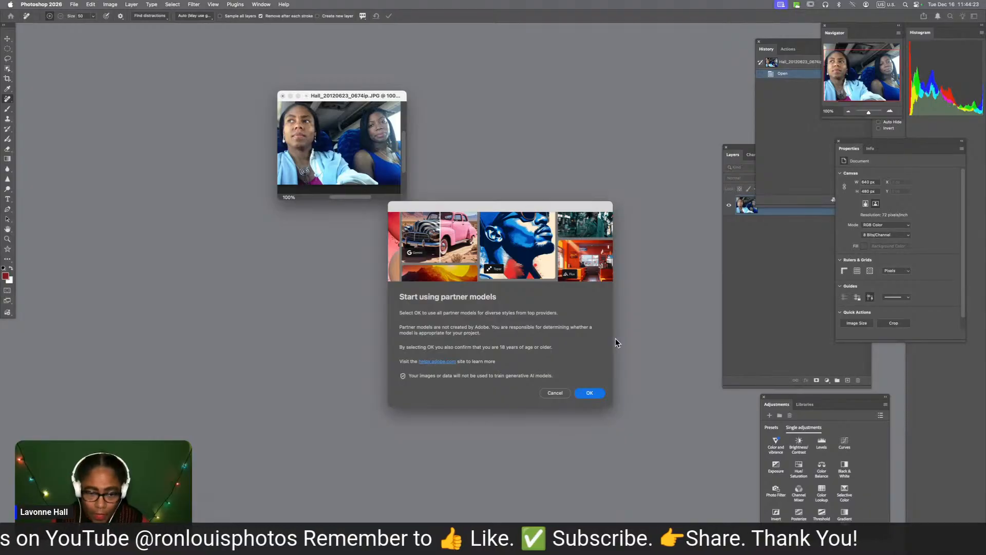
pyautogui.click(589, 393)
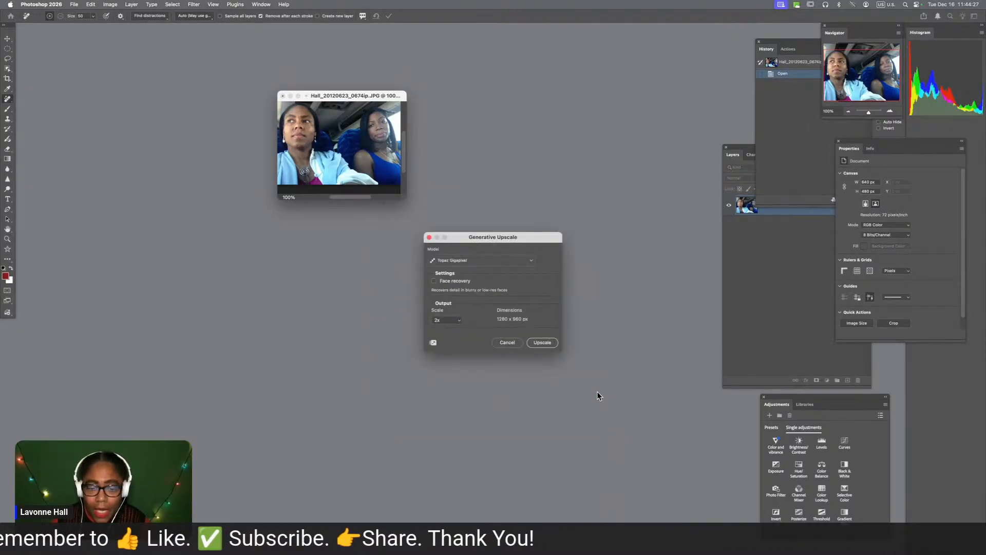
pyautogui.click(457, 321)
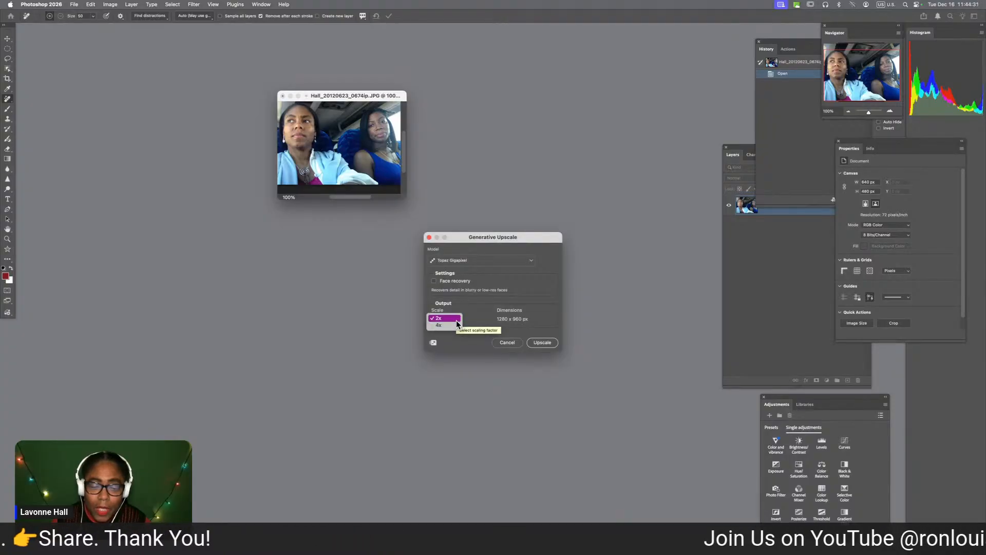
pyautogui.click(454, 326)
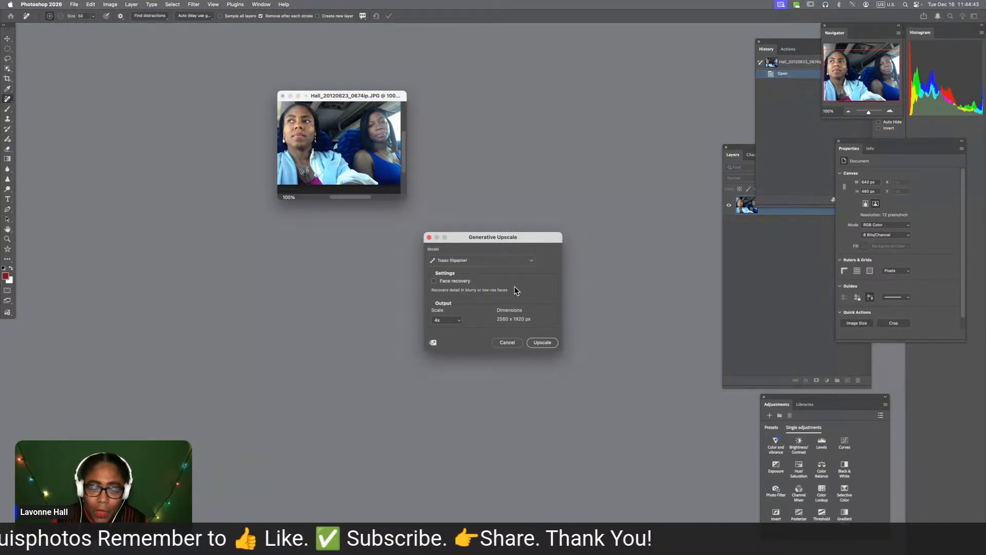
pyautogui.click(434, 282)
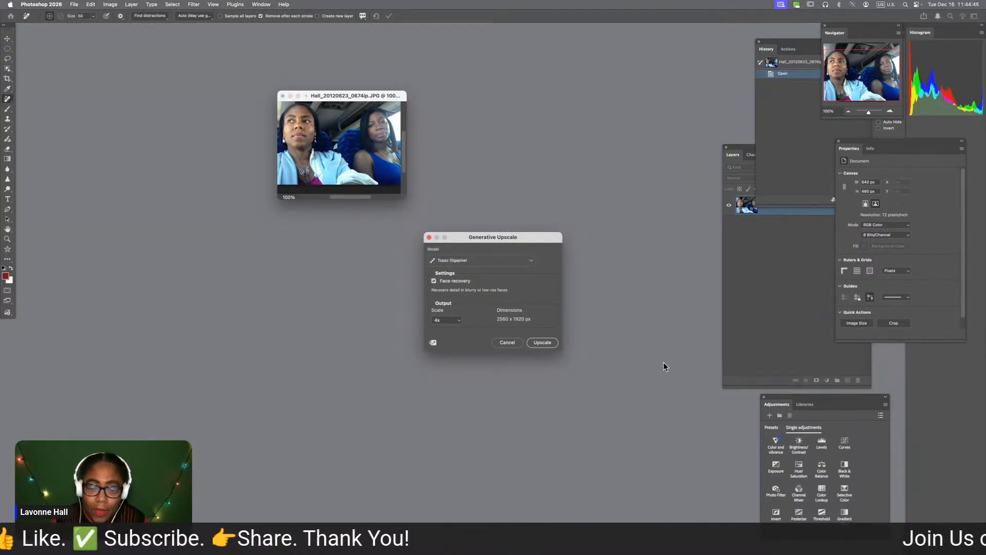
pyautogui.click(547, 346)
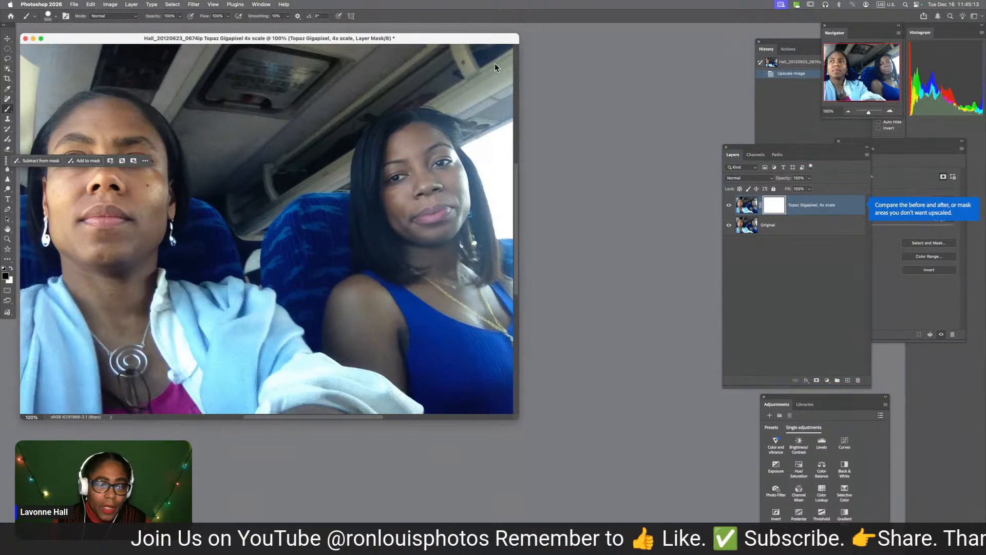
# Place the original photo window above the upscaled one and toggle the Topaz Gigapixel layer's visibility to compare them
pyautogui.moveTo(434, 38); pyautogui.dragTo(614, 84)
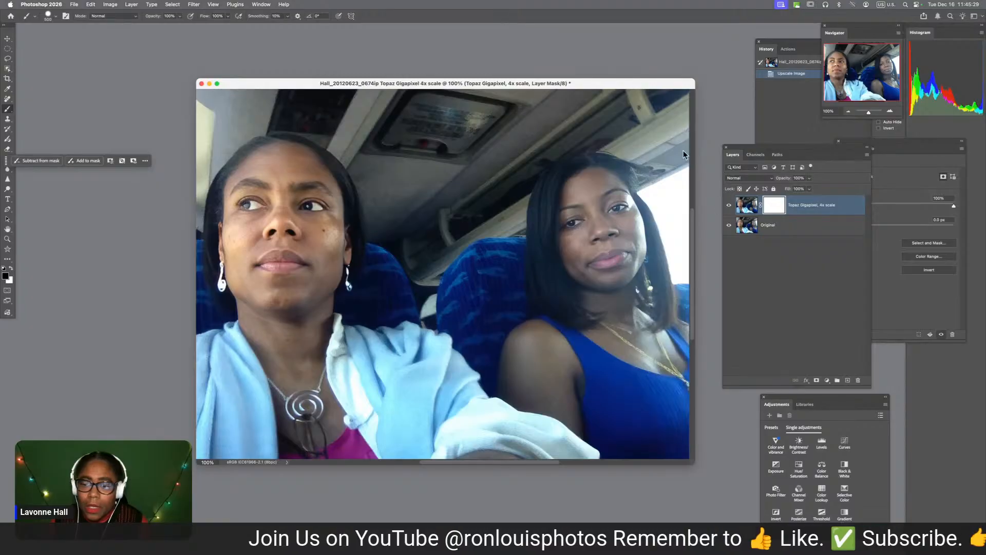
pyautogui.moveTo(600, 86); pyautogui.dragTo(639, 167)
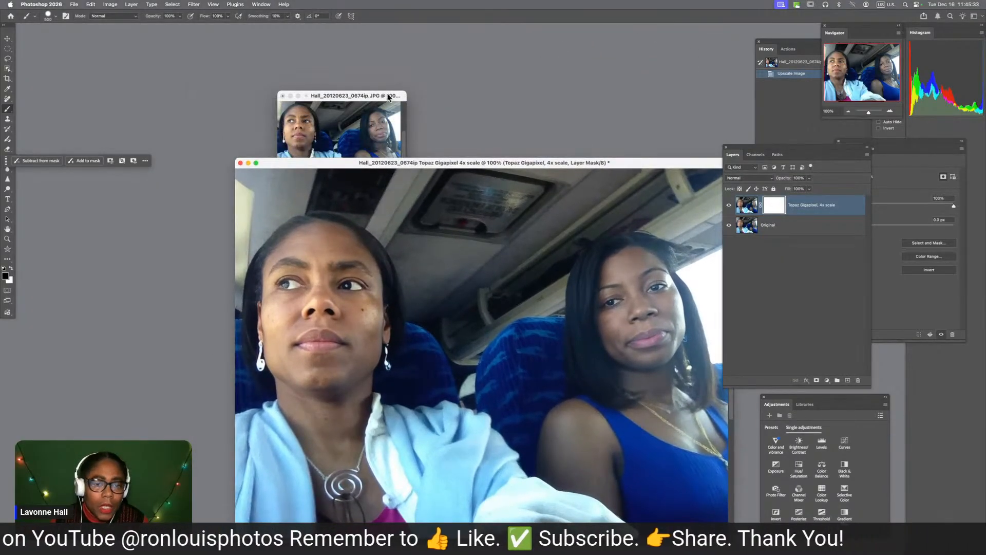
pyautogui.moveTo(388, 97); pyautogui.dragTo(509, 42)
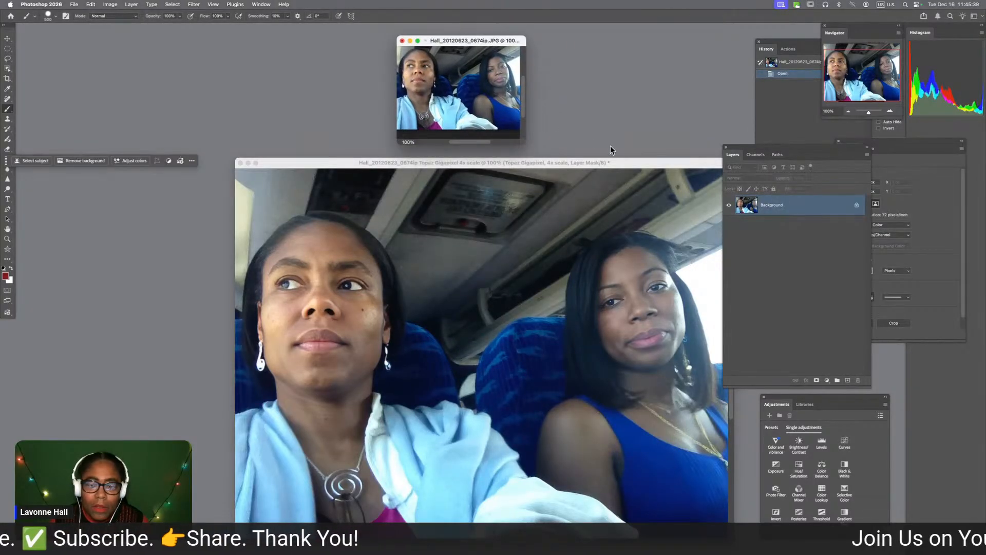
pyautogui.moveTo(619, 163); pyautogui.dragTo(562, 156)
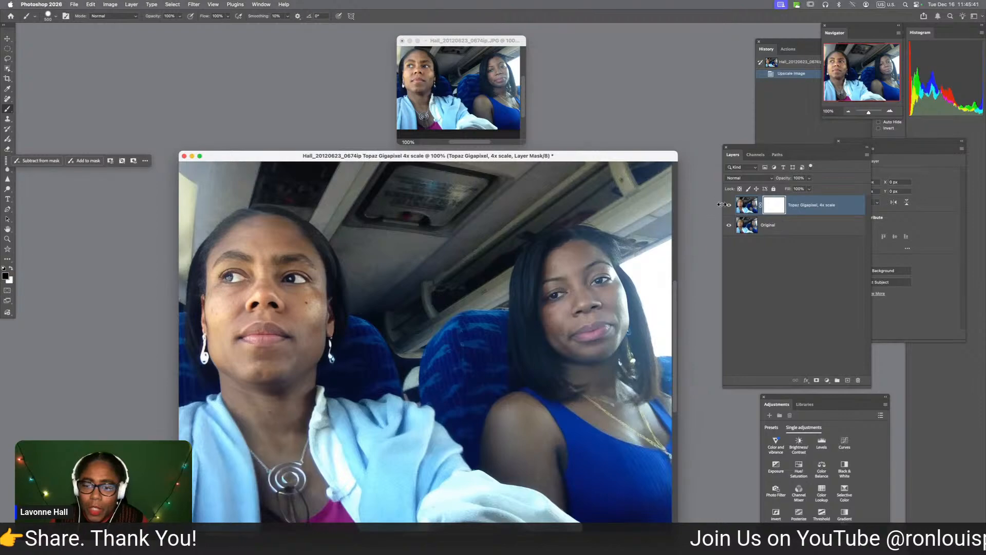
pyautogui.click(729, 205)
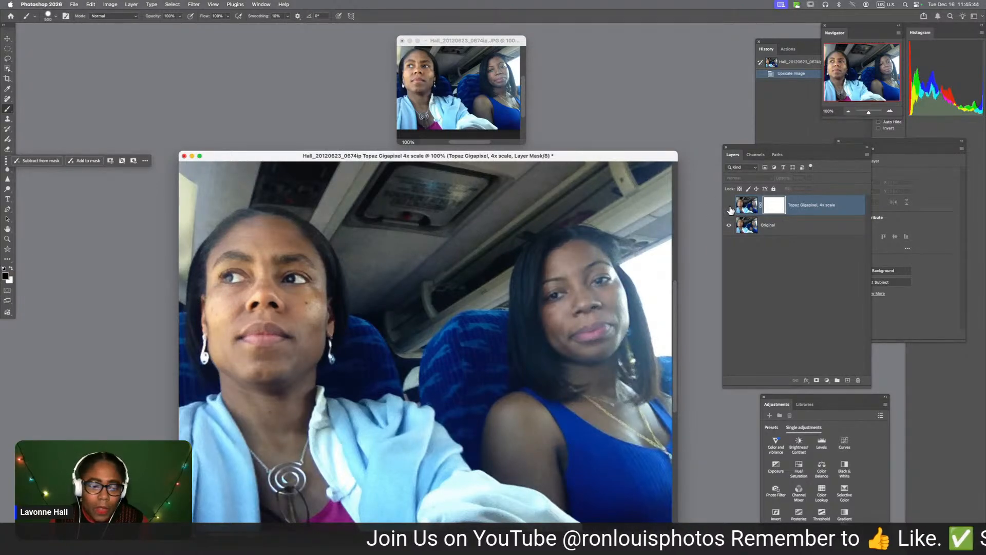
pyautogui.click(730, 206)
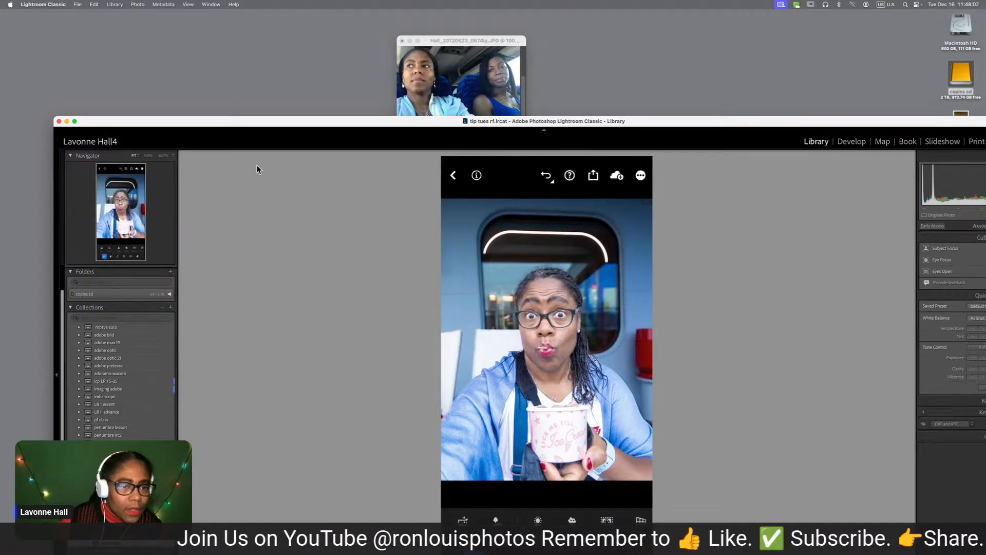
# In Lightroom Classic, return to the Library grid and select the glowing lamp photo IMG_1956.JPG for editing in Photoshop
pyautogui.moveTo(285, 121); pyautogui.dragTo(286, 78)
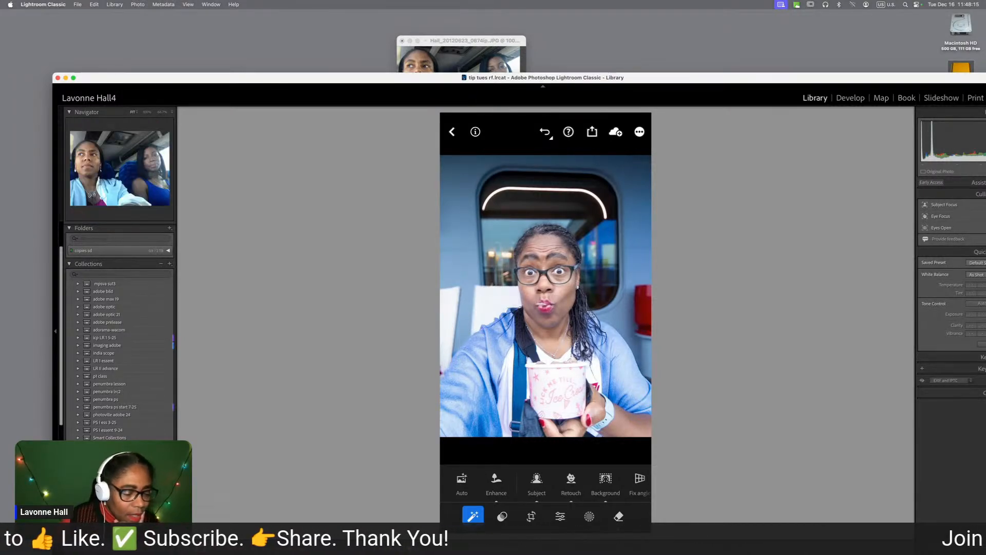
pyautogui.press('Left')
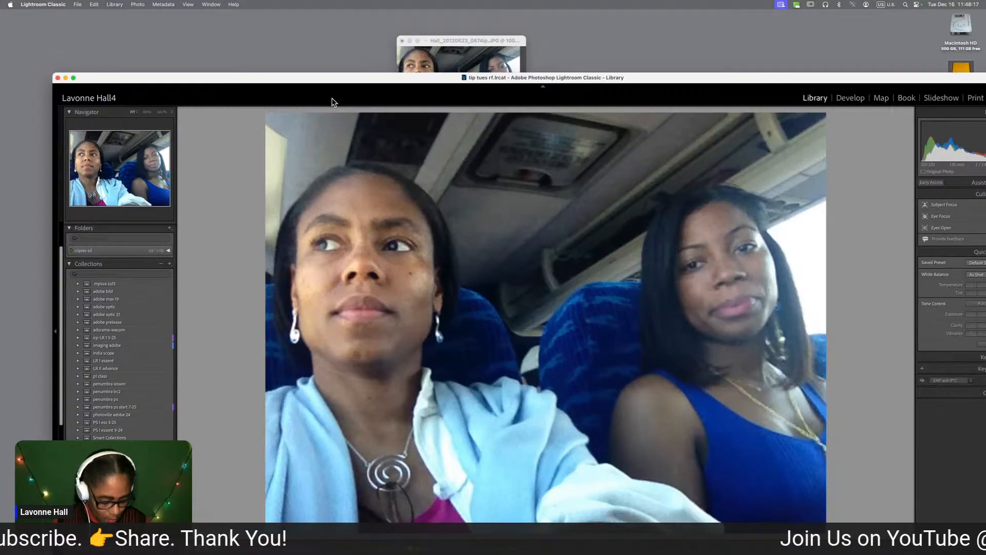
pyautogui.press('g')
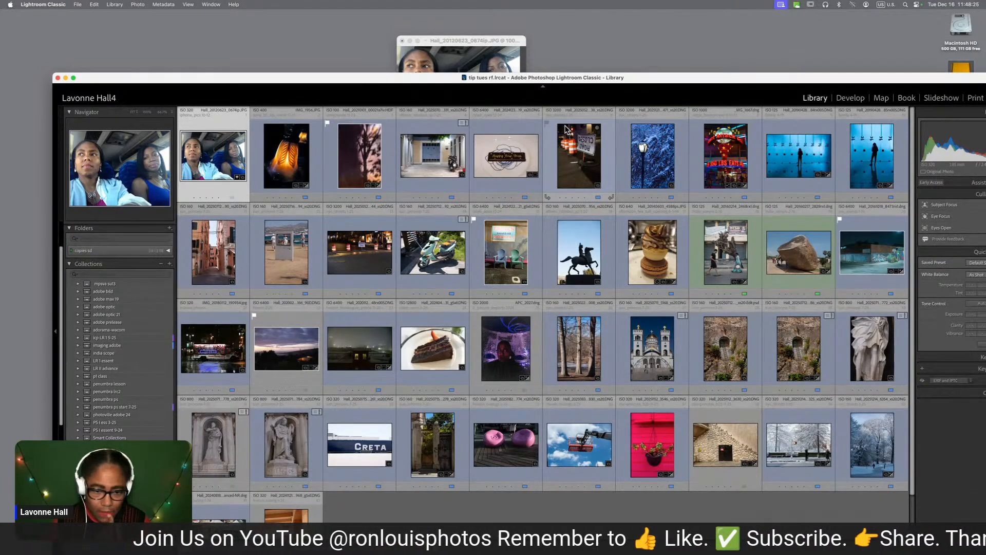
pyautogui.click(456, 358)
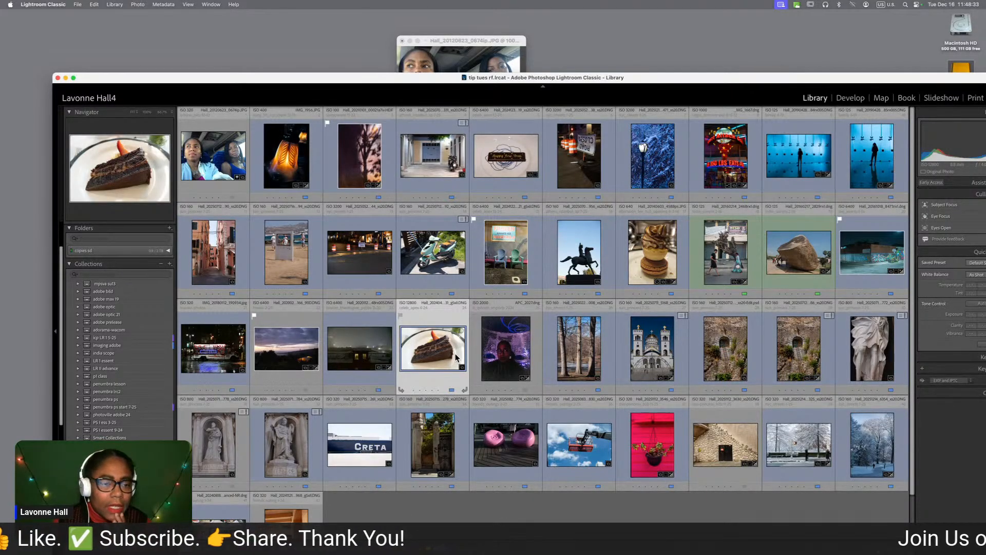
pyautogui.click(298, 168)
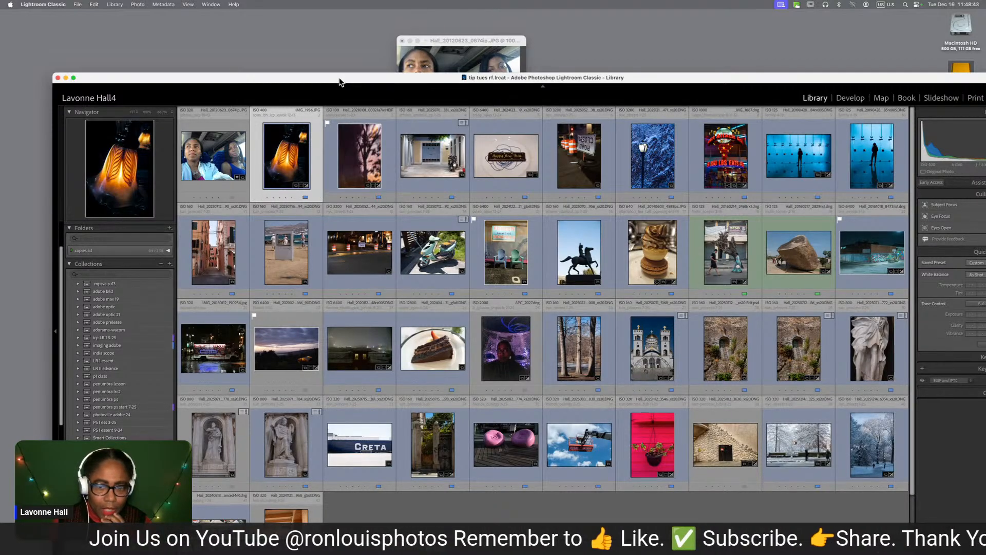
# Switch to Photoshop and close both the original and the upscaled photo without saving changes
pyautogui.click(425, 57)
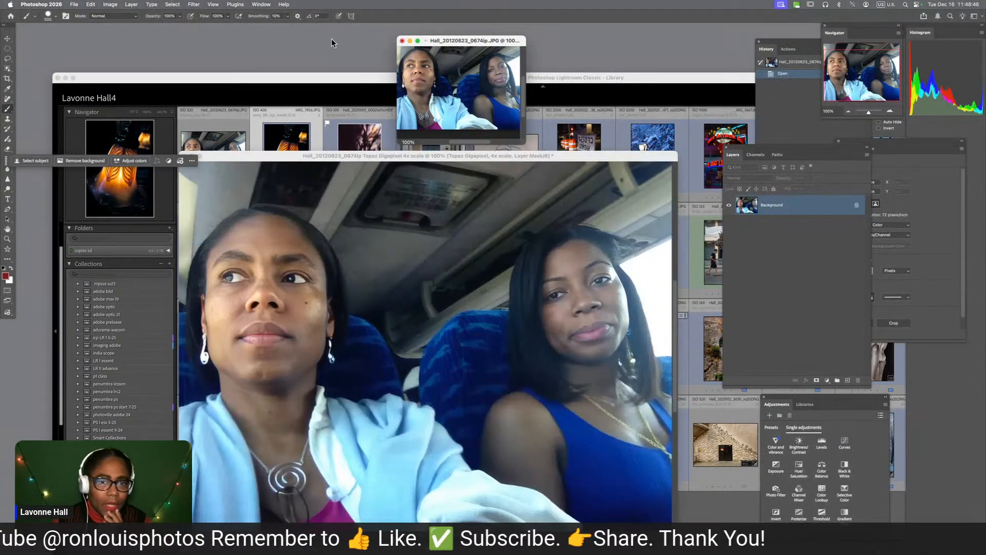
pyautogui.click(403, 41)
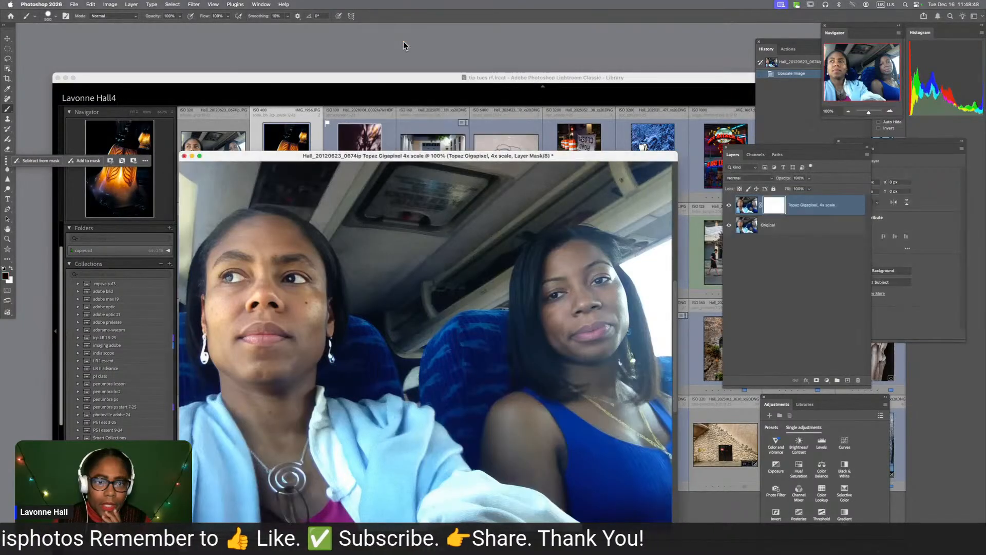
pyautogui.click(184, 156)
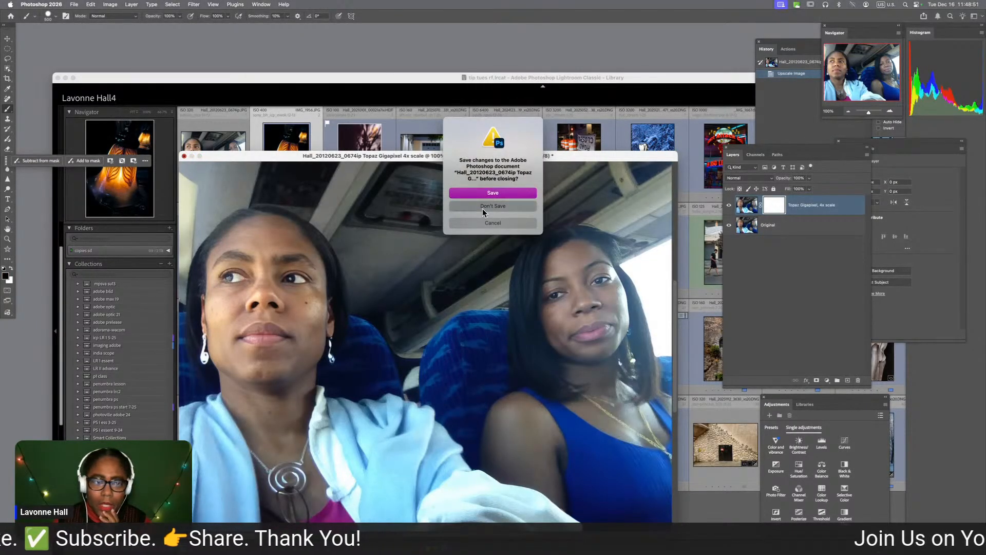
pyautogui.click(487, 213)
# Bring the IMG_1956.JPG window forward, minimize the Lightroom Classic window behind it and enlarge the photo's window
pyautogui.click(261, 4)
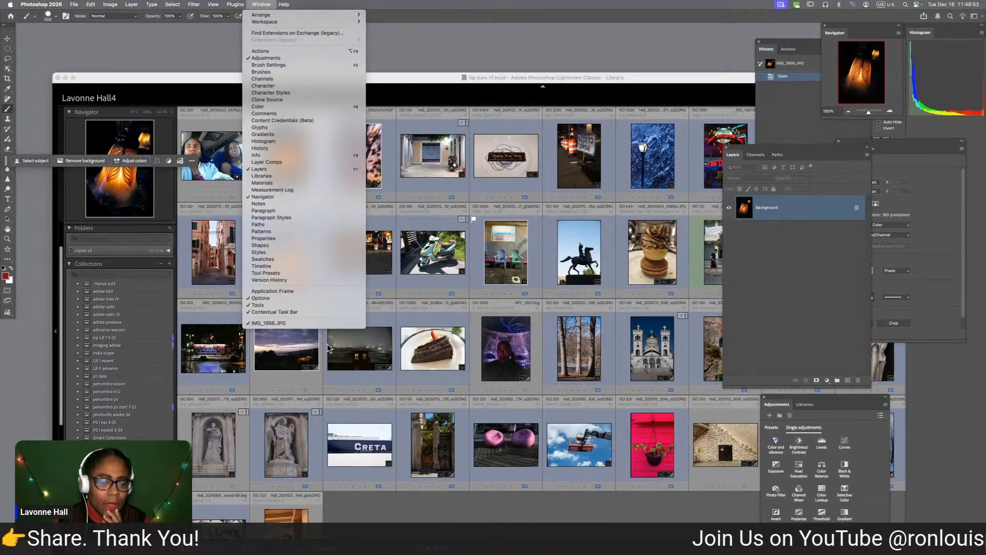
pyautogui.click(313, 323)
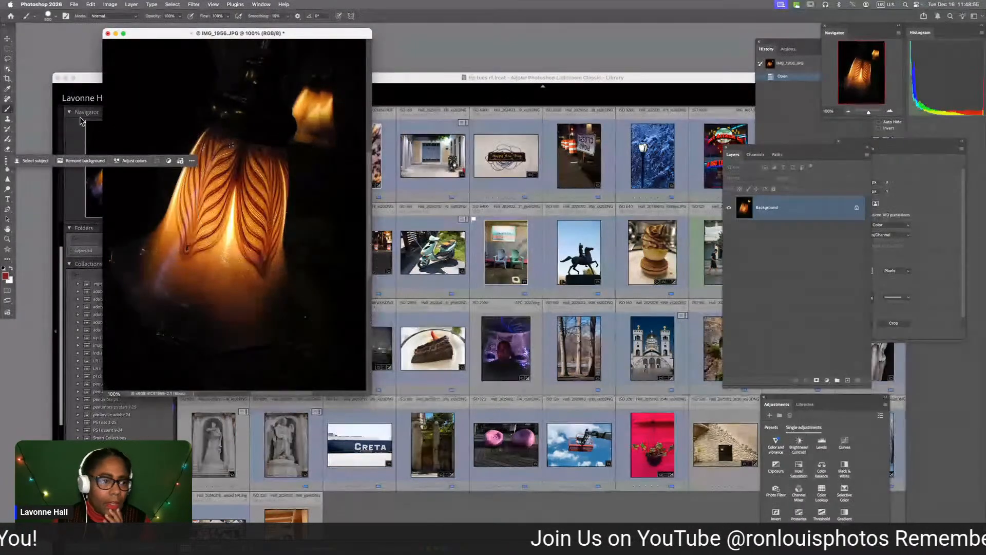
pyautogui.click(66, 78)
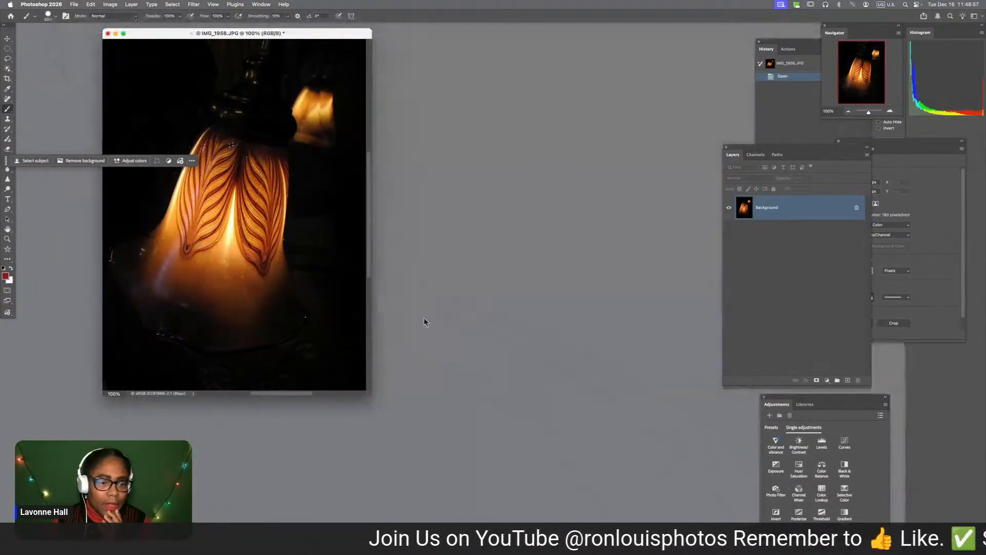
pyautogui.moveTo(370, 395); pyautogui.dragTo(594, 473)
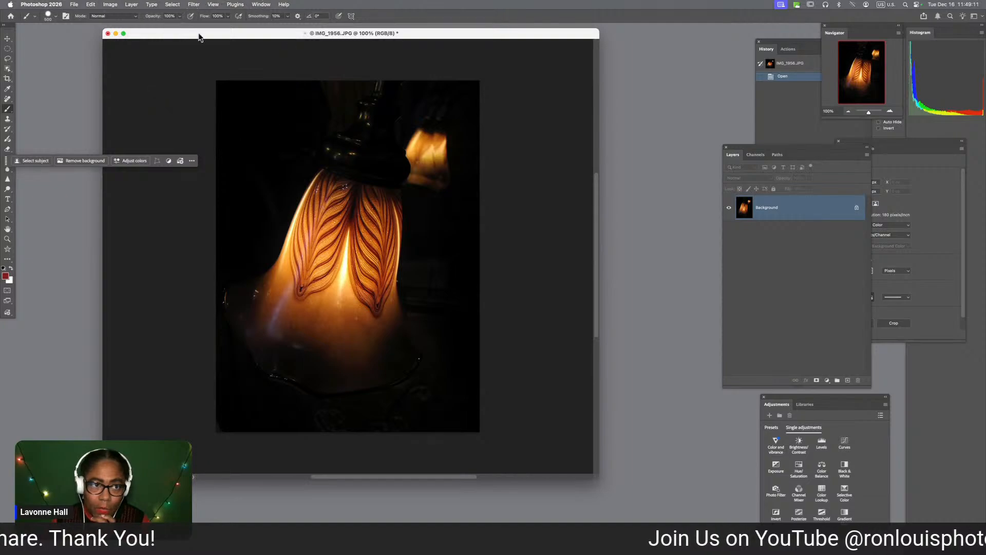
# Reduce noise in the lamp photo with the AI Denoise filter using Topaz Denoise
pyautogui.click(194, 5)
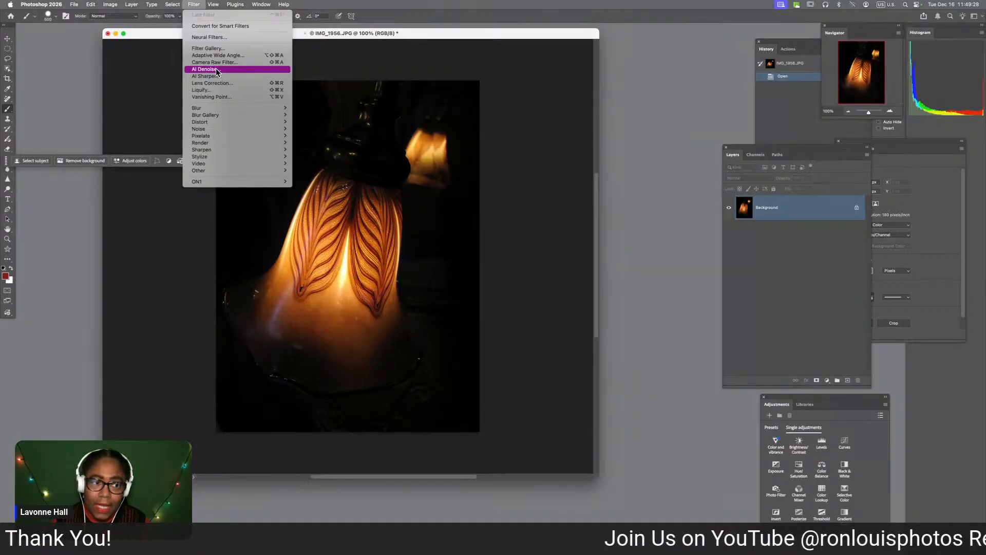
pyautogui.click(205, 69)
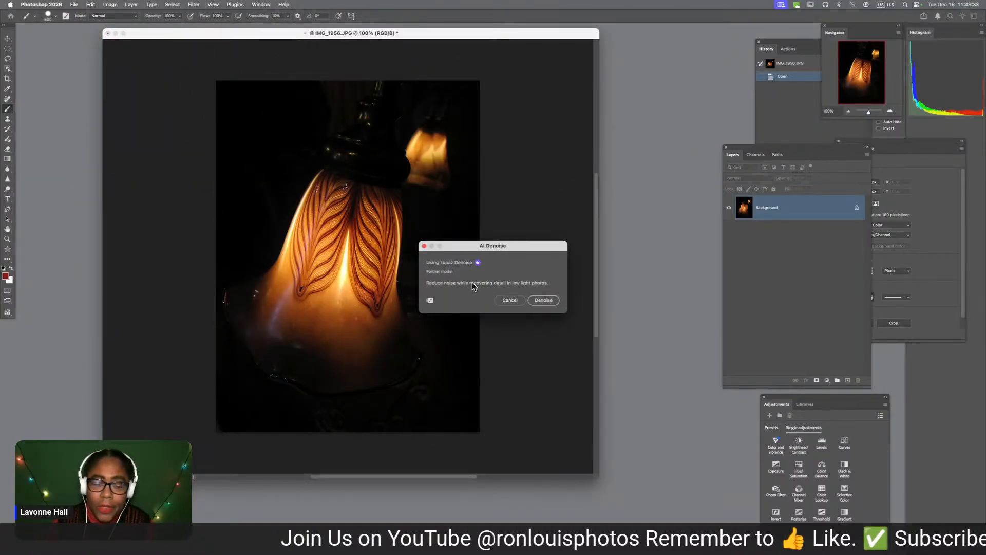
pyautogui.click(540, 302)
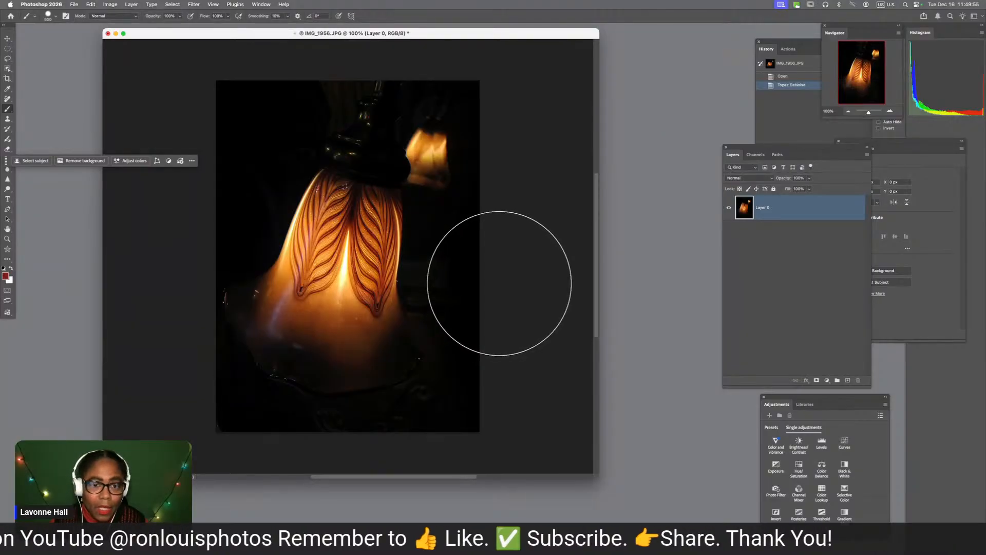
# Close the lamp photo without saving and open the chocolate cake photo from Lightroom Classic in Photoshop
pyautogui.click(108, 33)
pyautogui.click(504, 201)
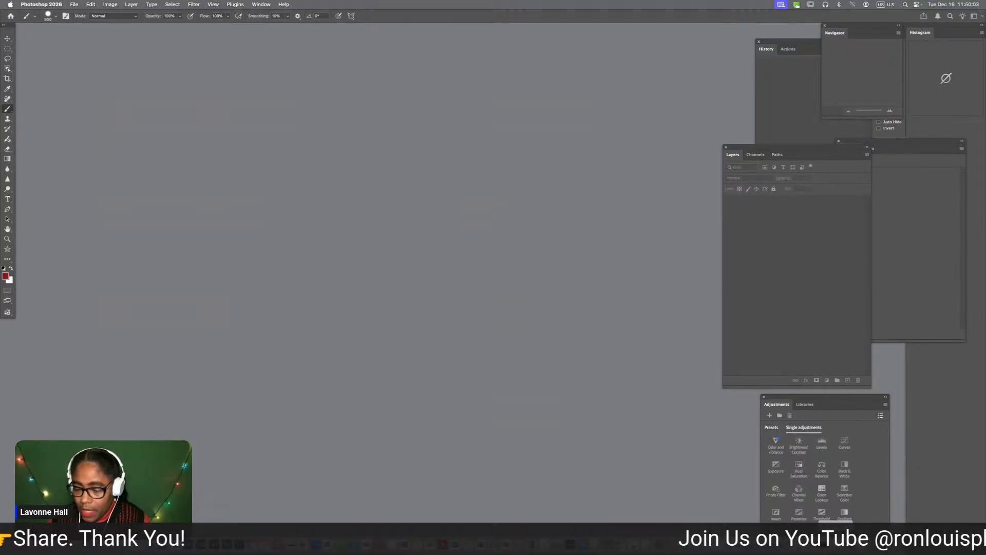
pyautogui.press('super+Tab')
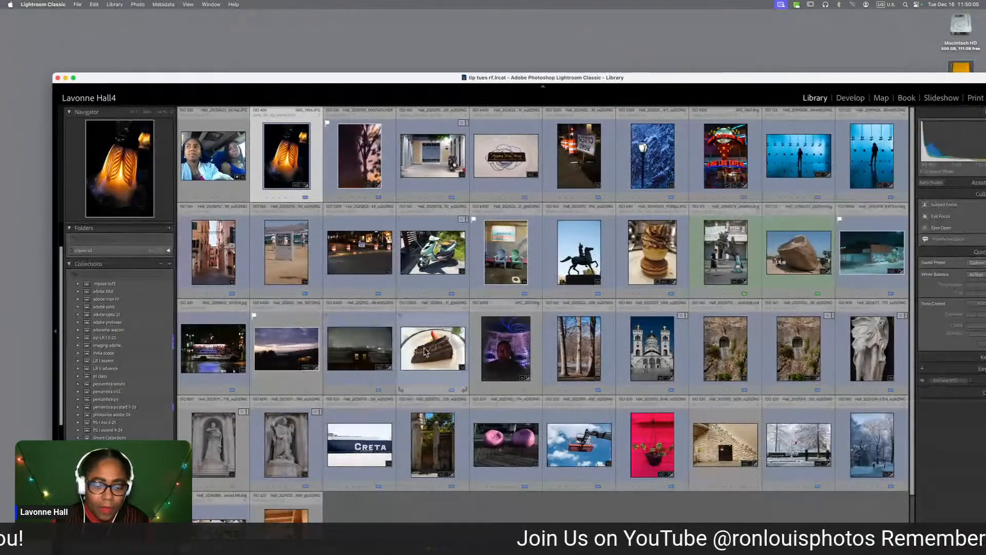
pyautogui.click(426, 354)
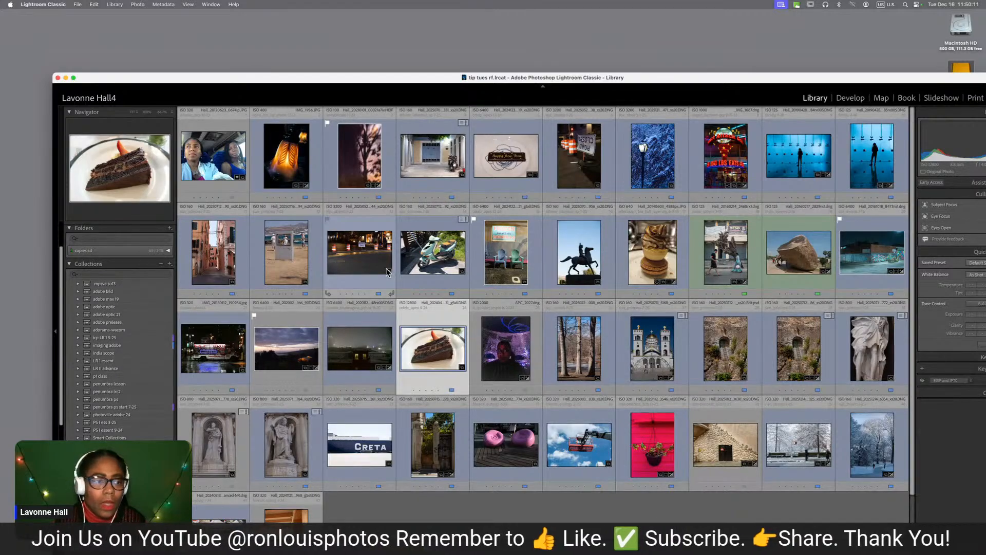
pyautogui.press('super+e')
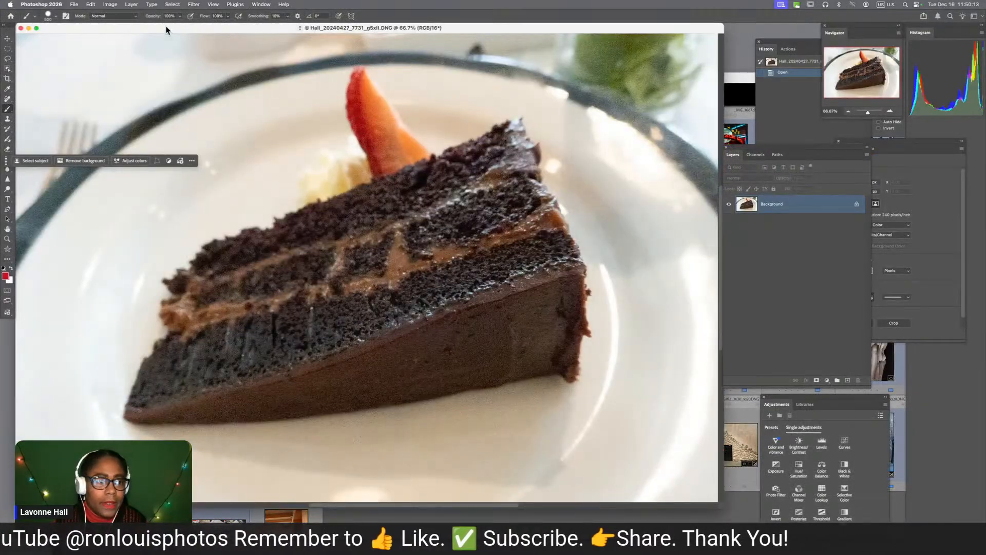
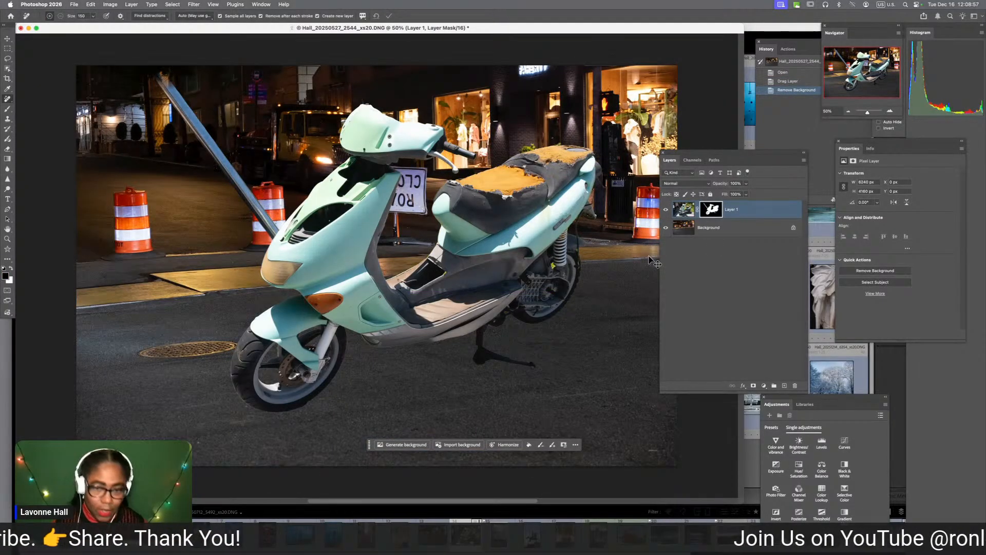
# Scale the cut-out scooter layer to about 57% and place it on the road in the lower middle of the street scene
pyautogui.press('super+t')
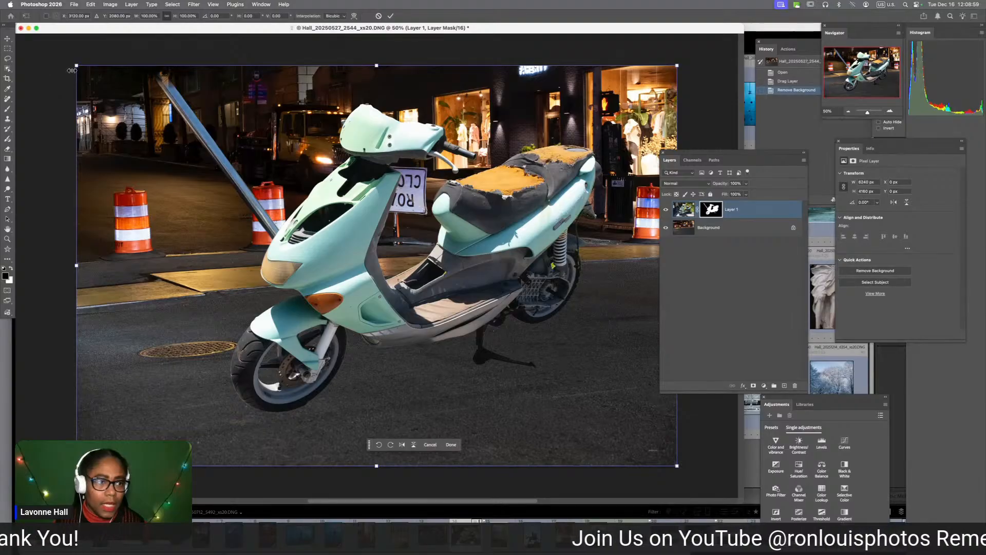
pyautogui.moveTo(74, 65); pyautogui.dragTo(309, 283)
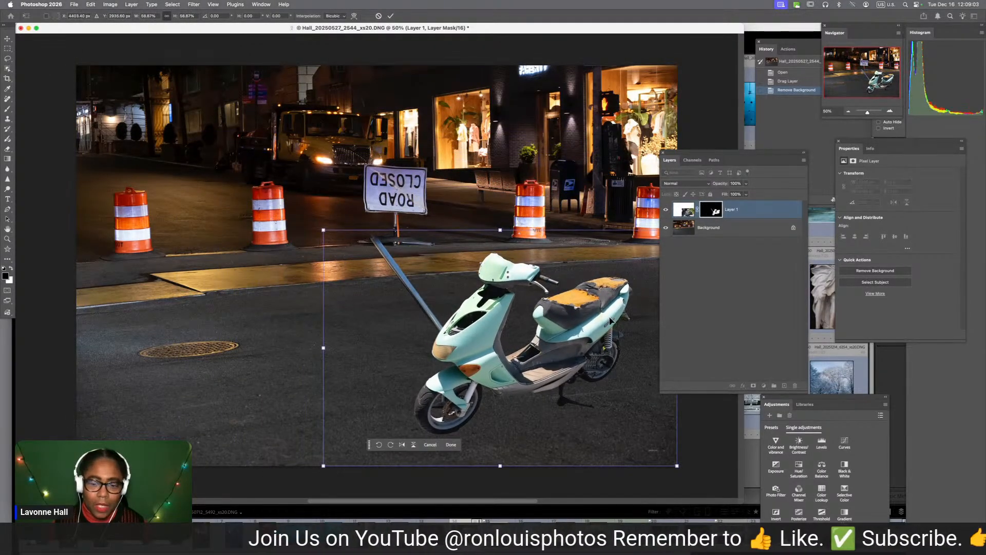
pyautogui.moveTo(607, 326); pyautogui.dragTo(519, 341)
pyautogui.moveTo(592, 246); pyautogui.dragTo(581, 254)
pyautogui.press('Return')
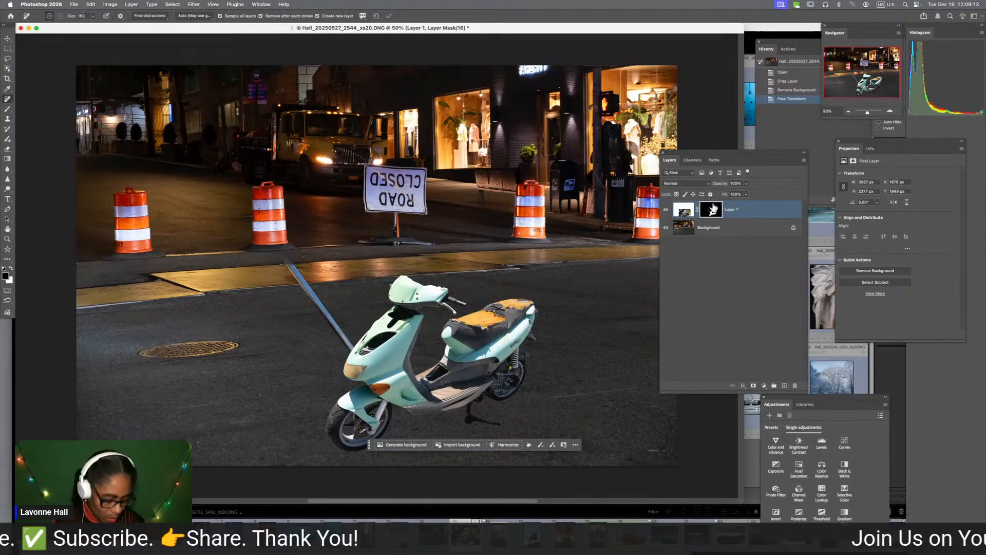
# Paint black on the scooter's layer mask with a smaller brush to hide the leftover blue pole beside it
pyautogui.press('b')
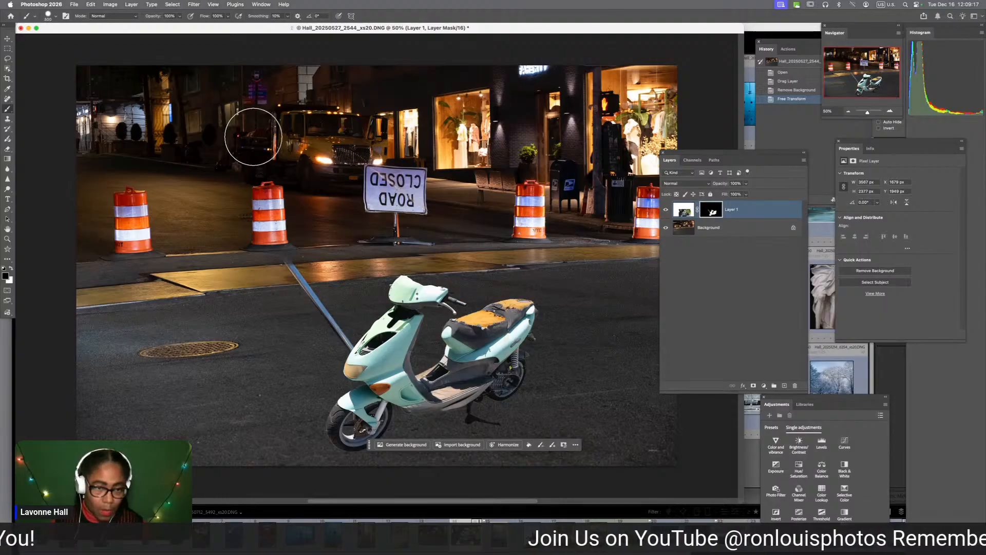
pyautogui.press('[')
pyautogui.press('[')
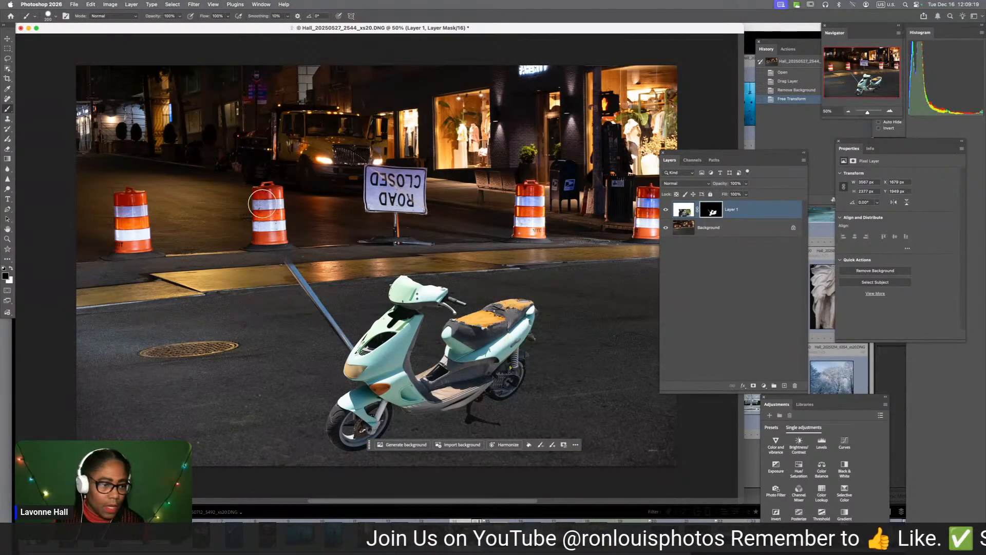
pyautogui.moveTo(271, 268)
pyautogui.mouseDown()
pyautogui.moveTo(288, 266)
pyautogui.moveTo(311, 288)
pyautogui.moveTo(343, 343)
pyautogui.mouseUp()
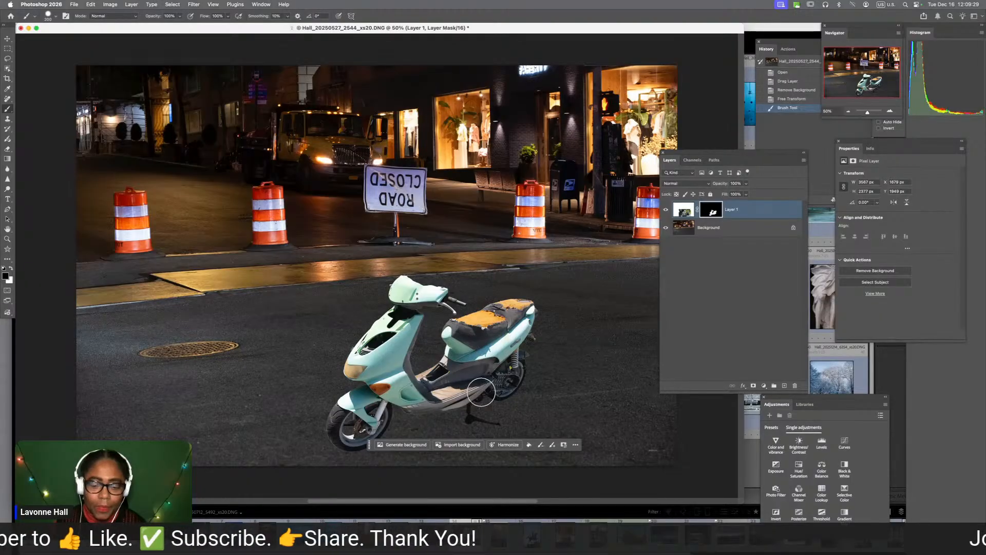
# Harmonize the scooter layer with the street scene, compare the three generated variations and keep the first one
pyautogui.click(511, 446)
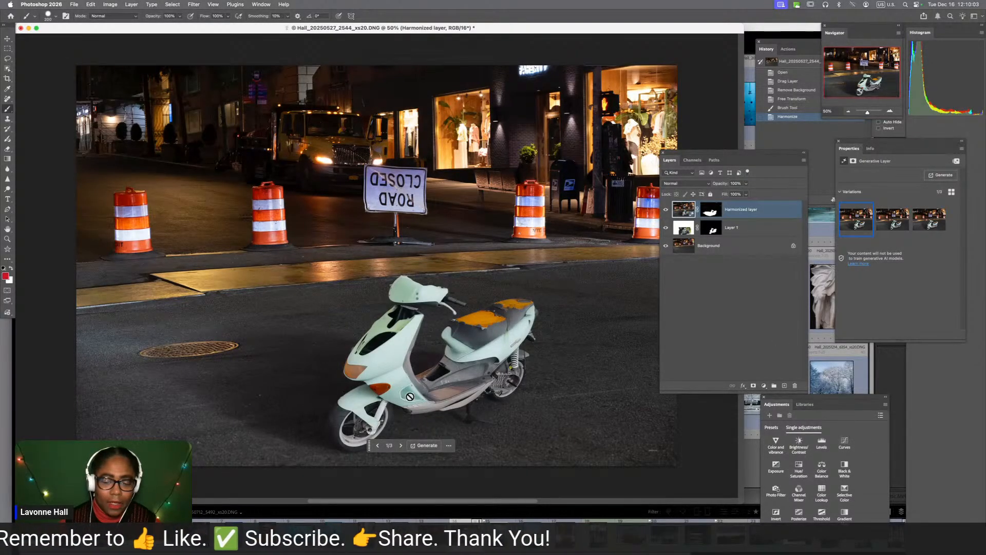
pyautogui.click(894, 220)
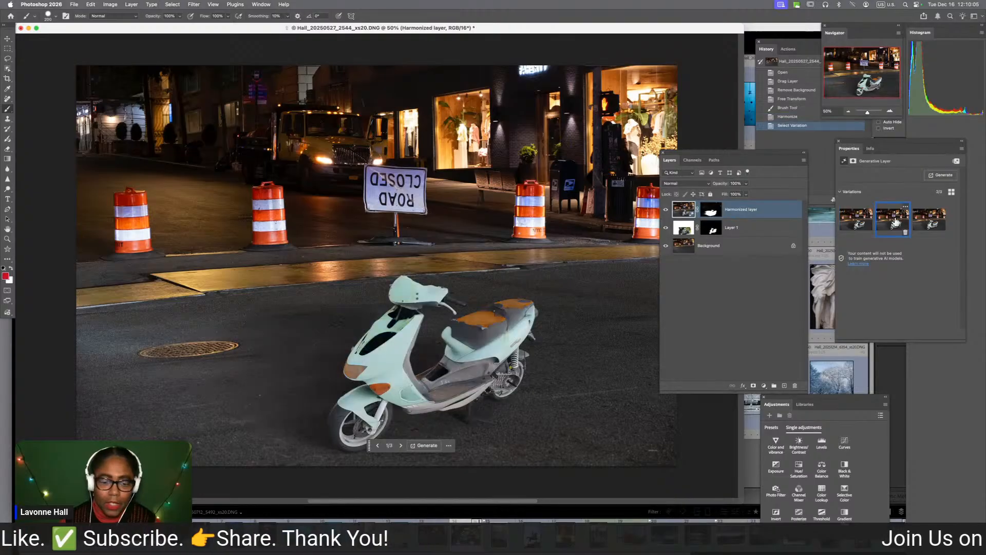
pyautogui.click(932, 220)
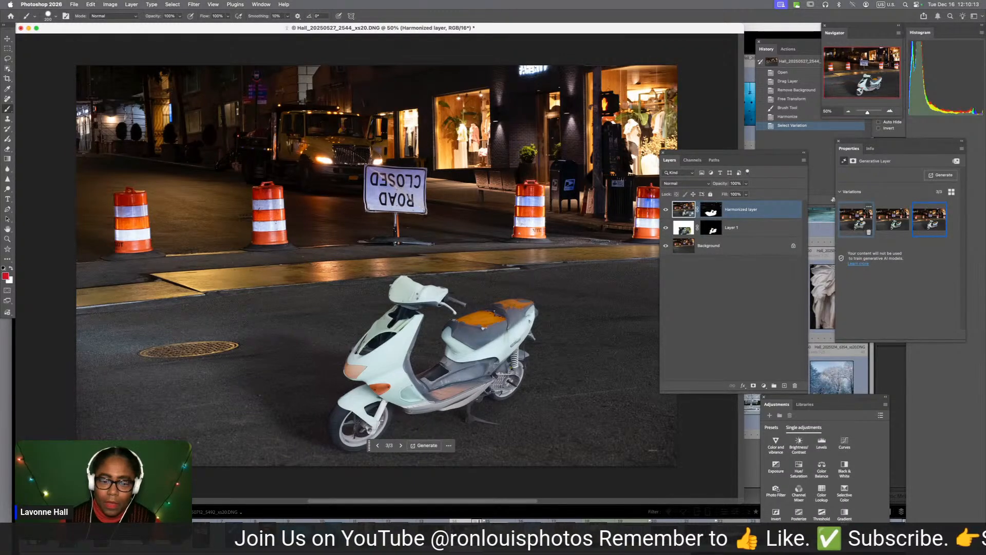
pyautogui.click(858, 224)
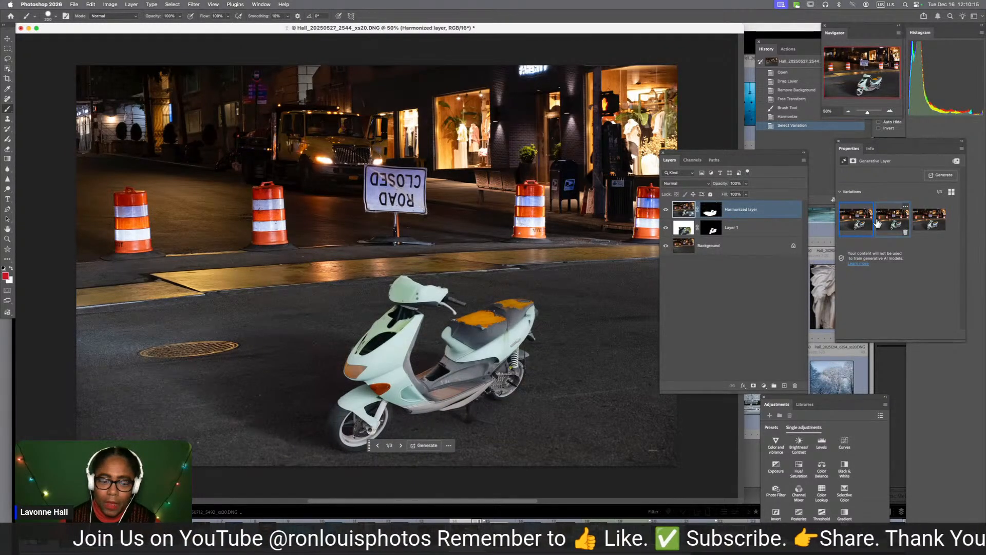
pyautogui.moveTo(878, 222)
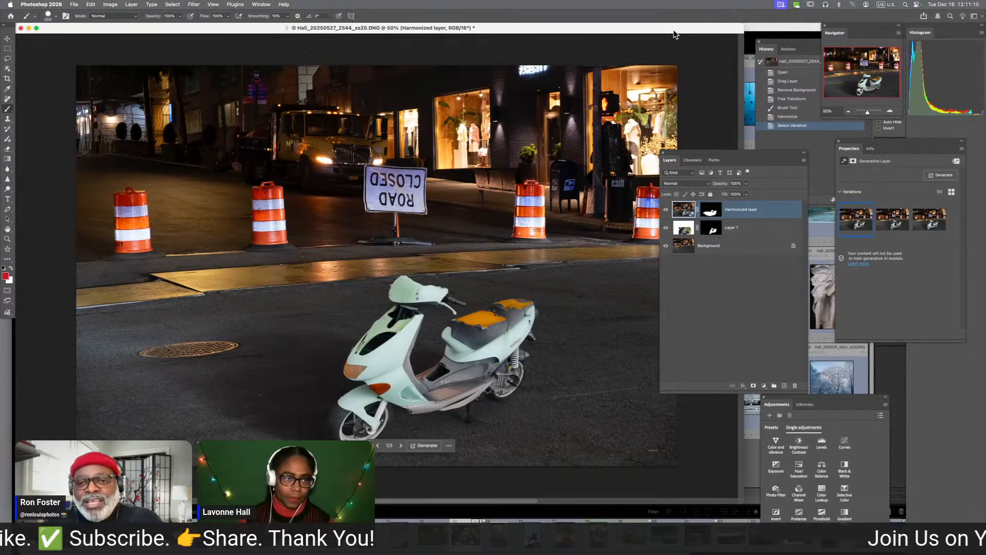
# Minimize the street composite's window and close the original scooter photo without saving changes
pyautogui.moveTo(524, 31); pyautogui.dragTo(562, 57)
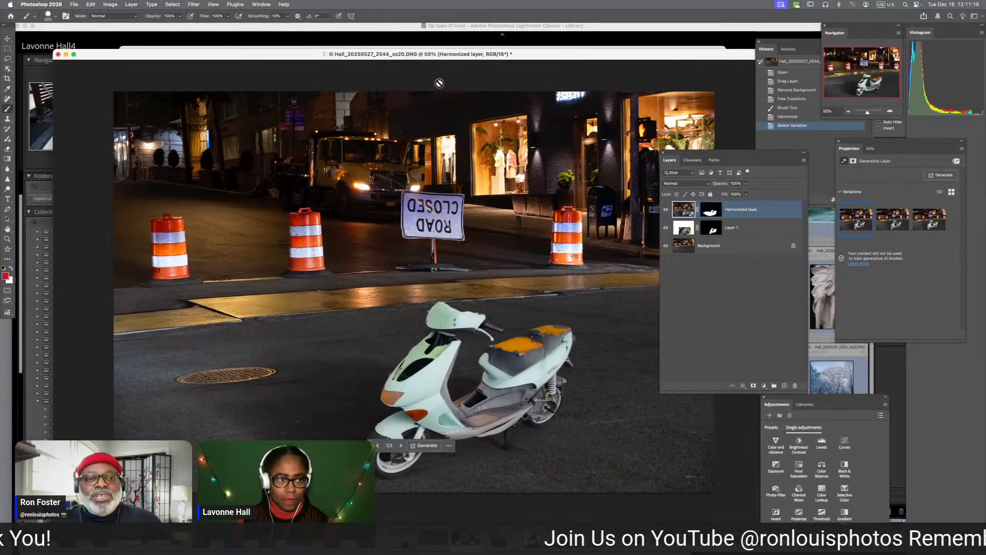
pyautogui.click(65, 54)
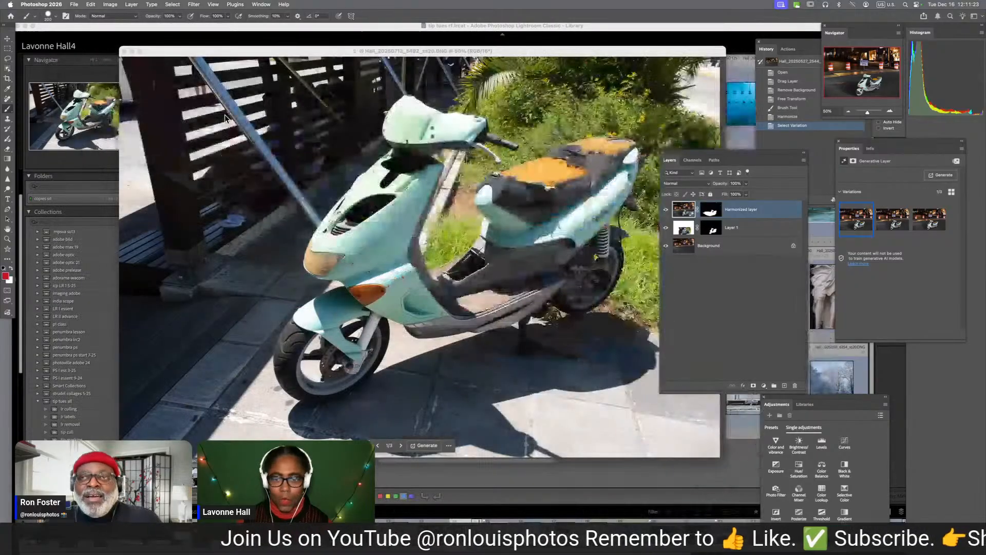
pyautogui.moveTo(138, 52)
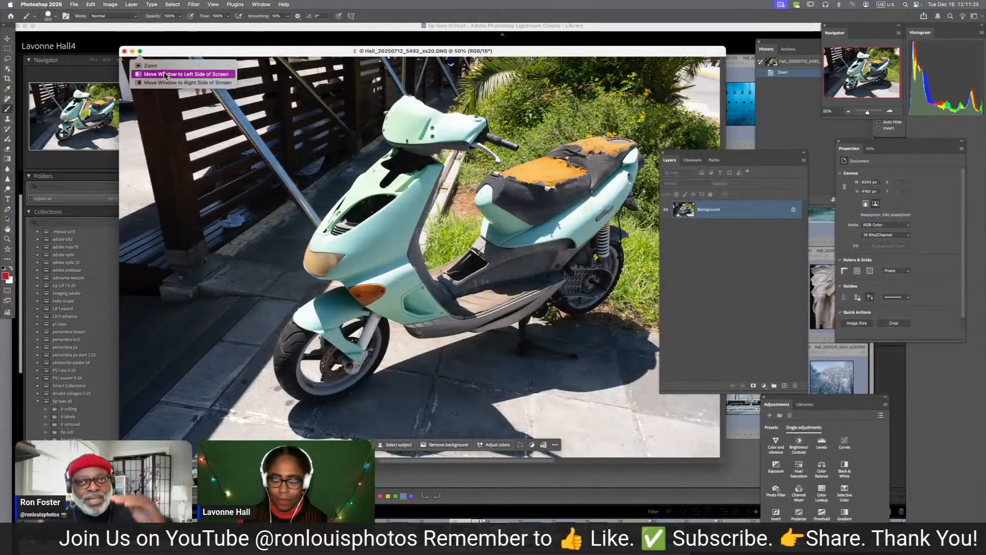
pyautogui.click(124, 51)
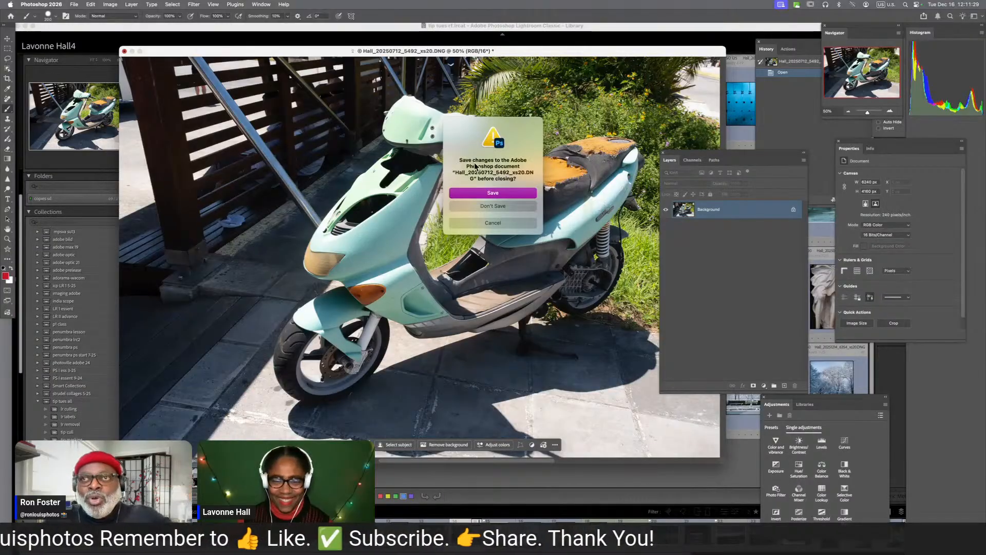
pyautogui.click(496, 206)
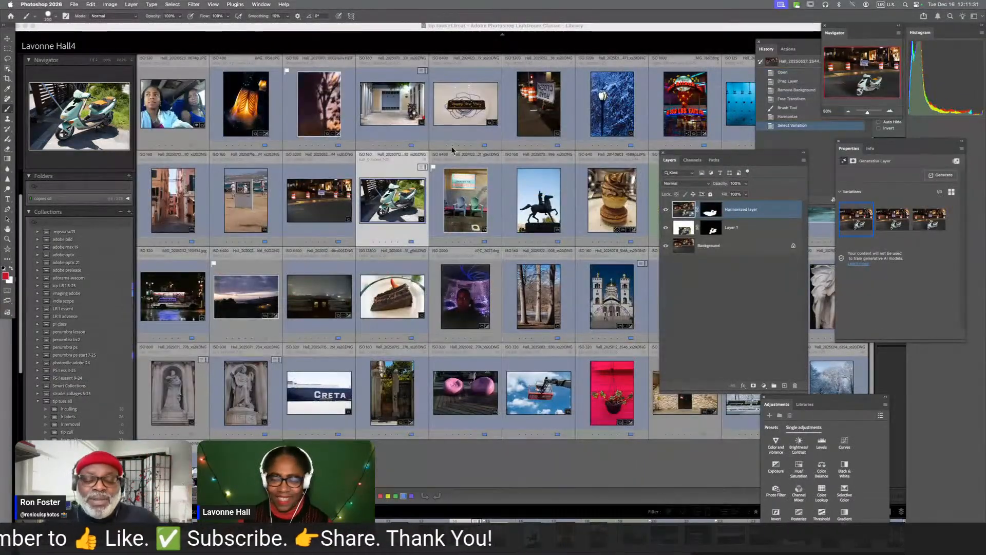
# Restore the minimized street composite, close it without saving changes and switch to Lightroom Classic
pyautogui.click(261, 4)
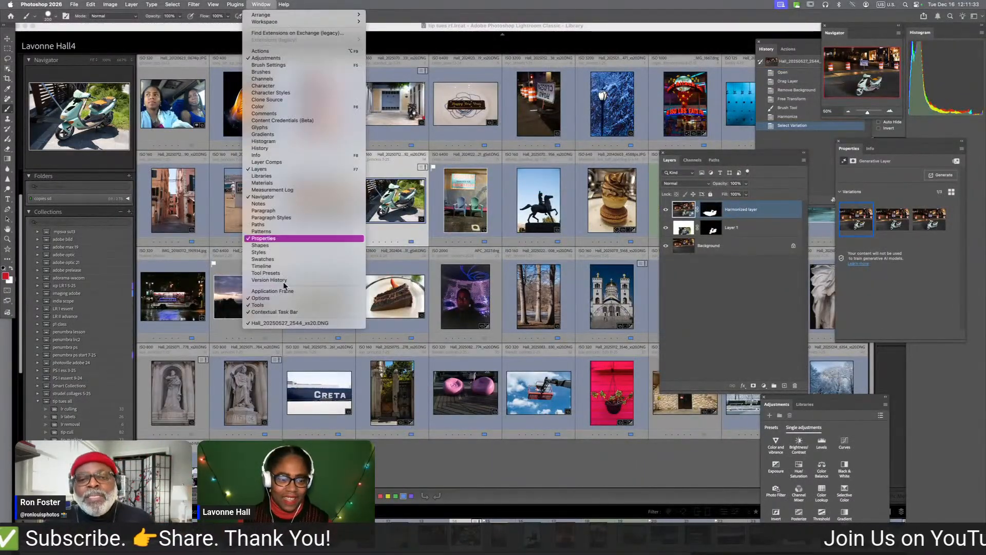
pyautogui.click(322, 323)
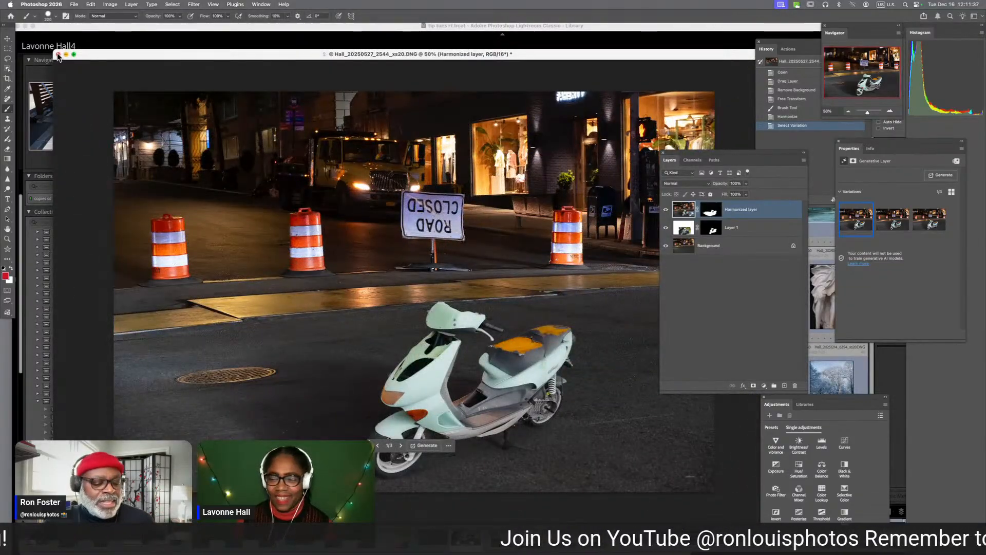
pyautogui.click(58, 55)
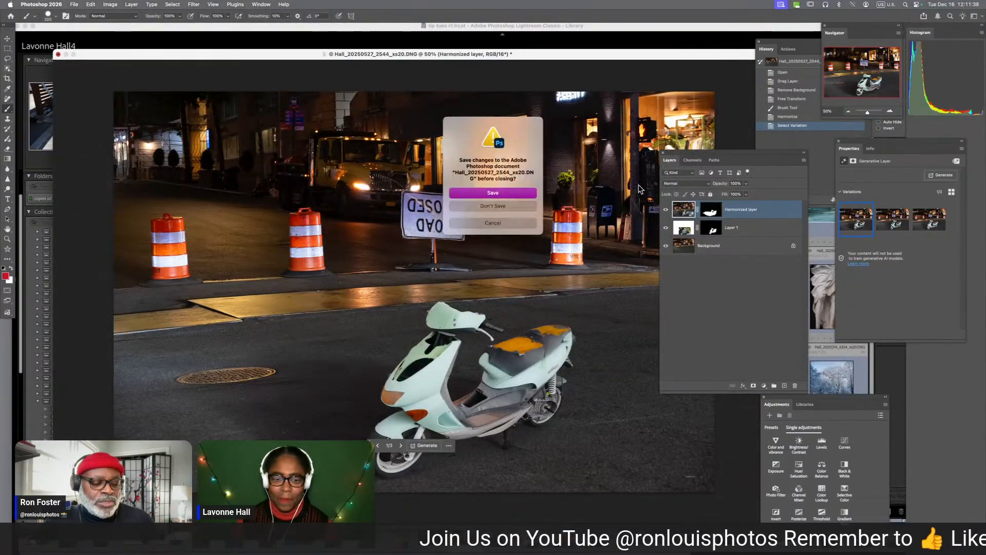
pyautogui.click(527, 208)
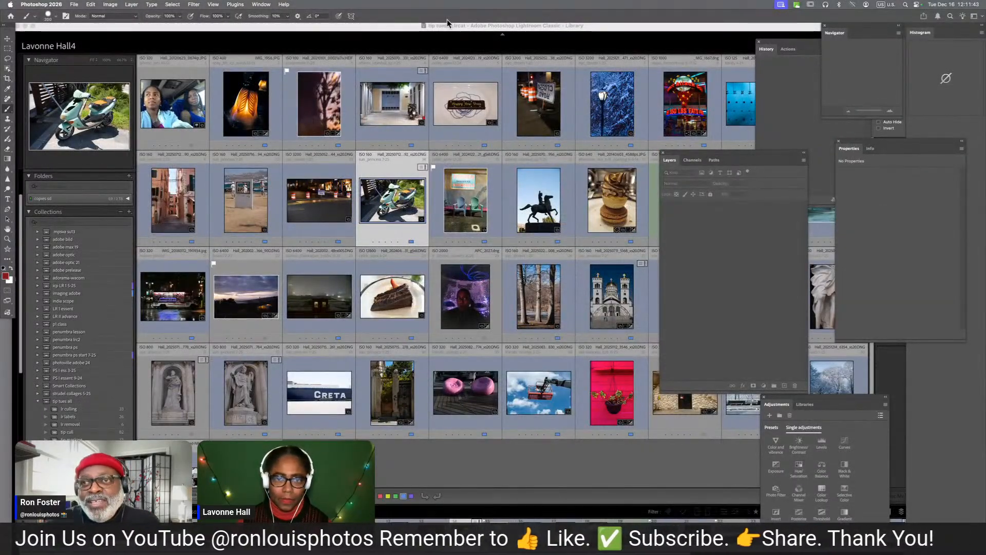
pyautogui.click(399, 30)
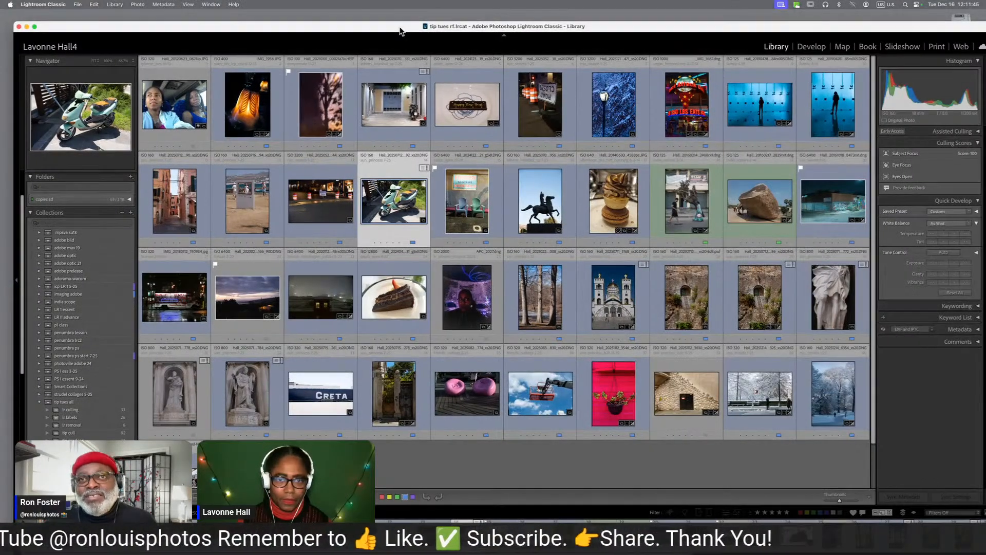